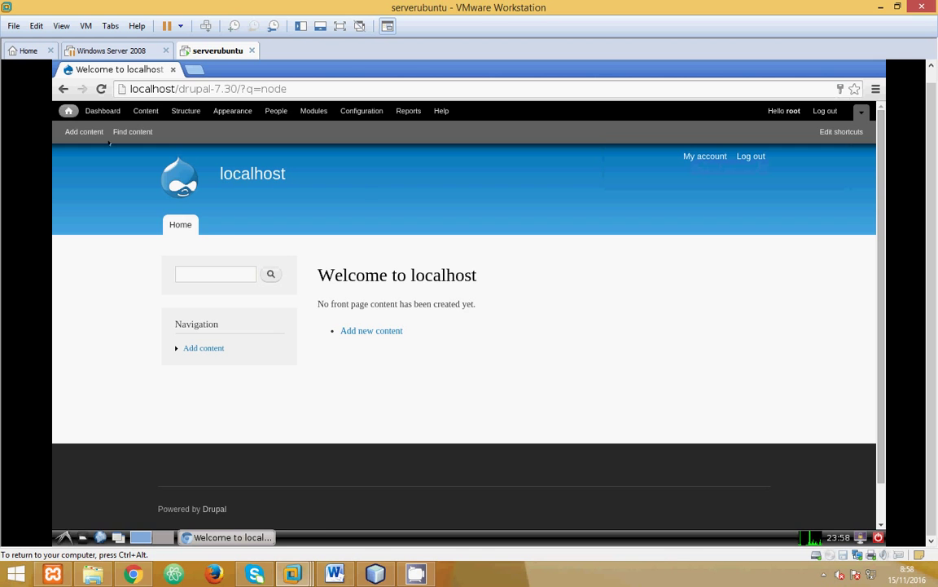
Step: Tour the Dashboard, Content, Structure, Appearance, People, Modules, Configuration, Reports and Help pages
left_click(97, 114)
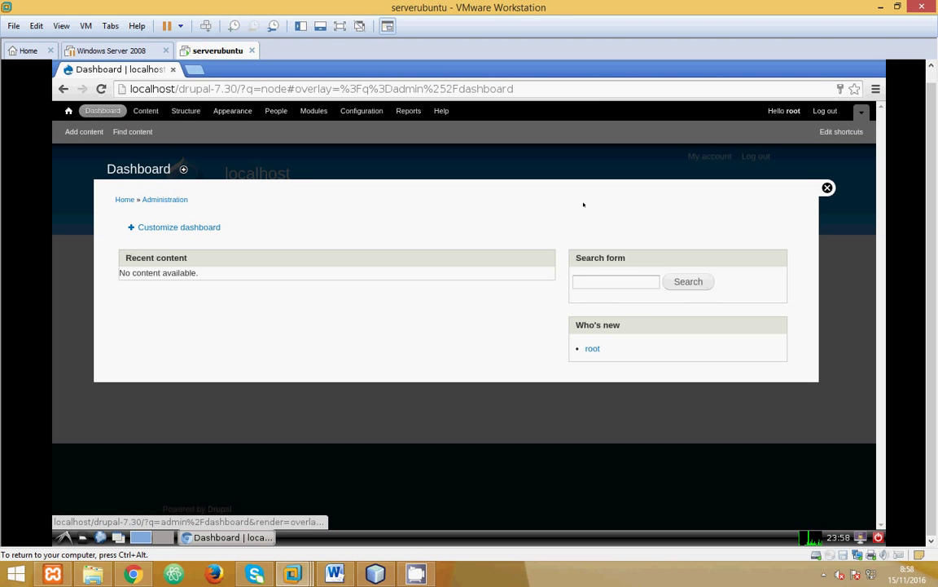
left_click(150, 112)
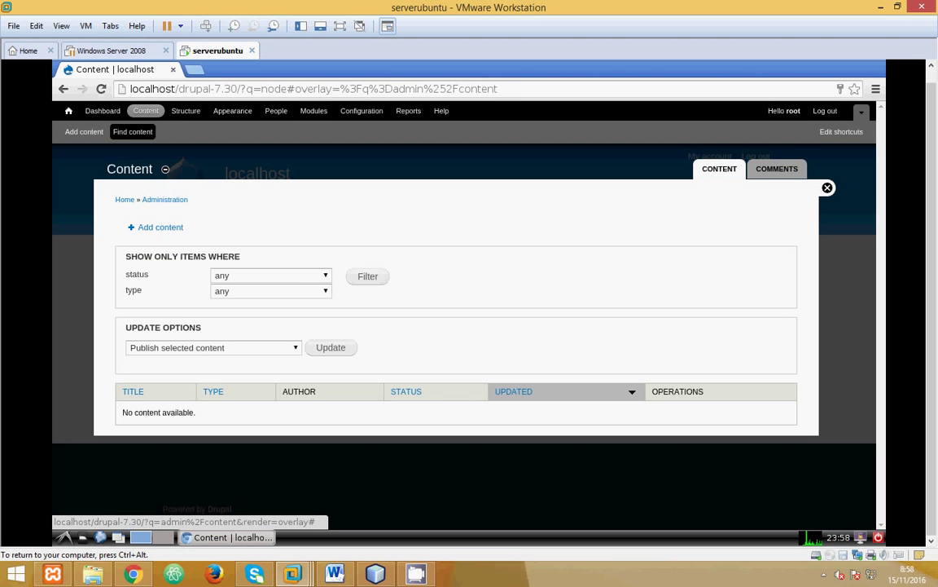
left_click(187, 111)
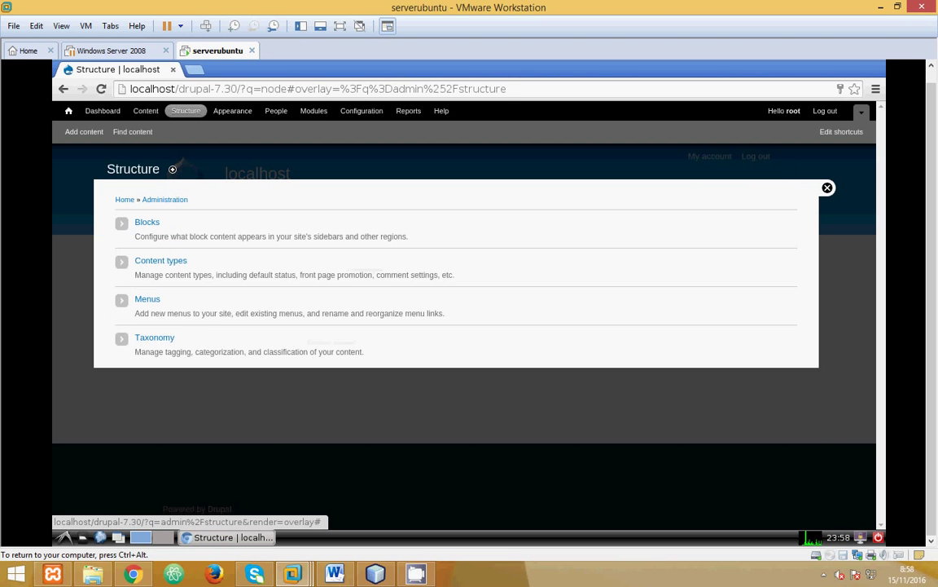
left_click(236, 112)
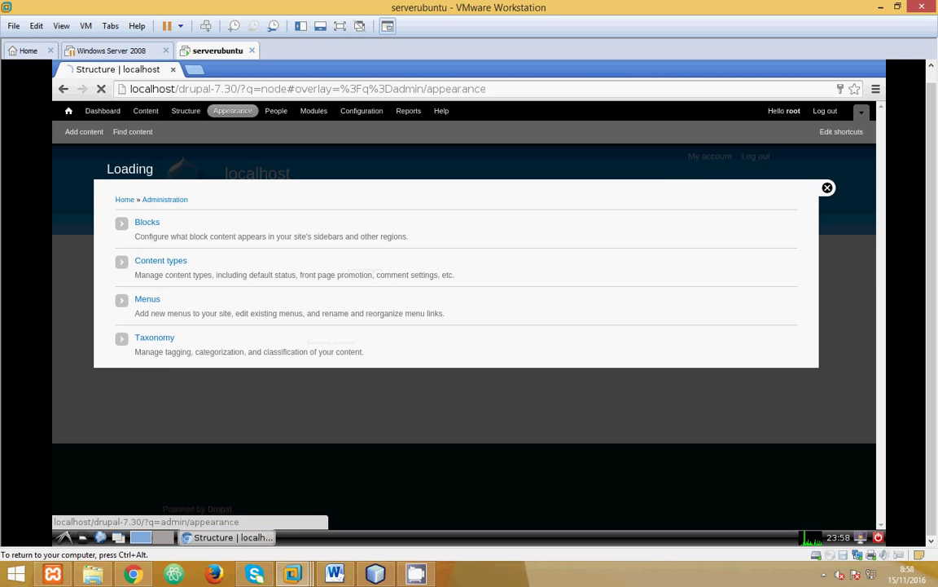
left_click(272, 113)
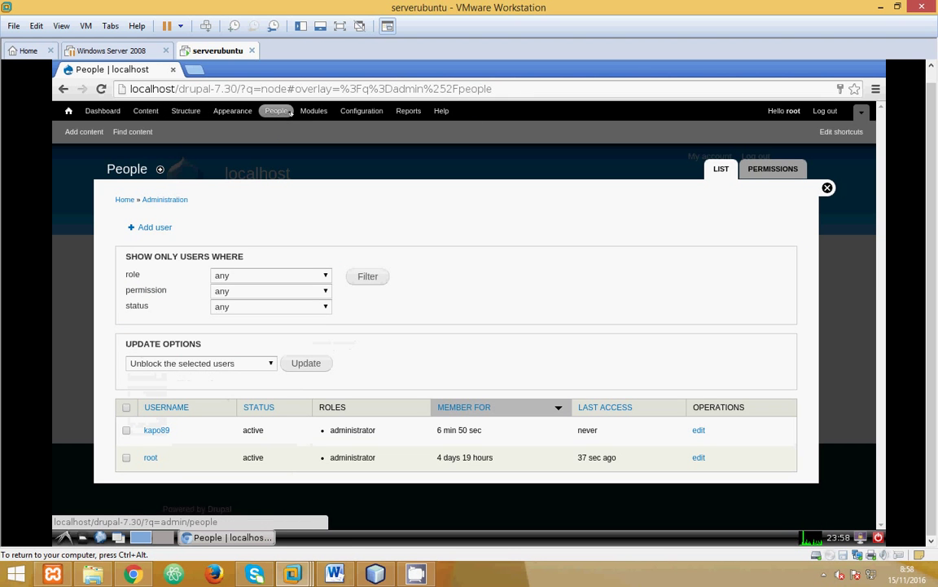
left_click(314, 110)
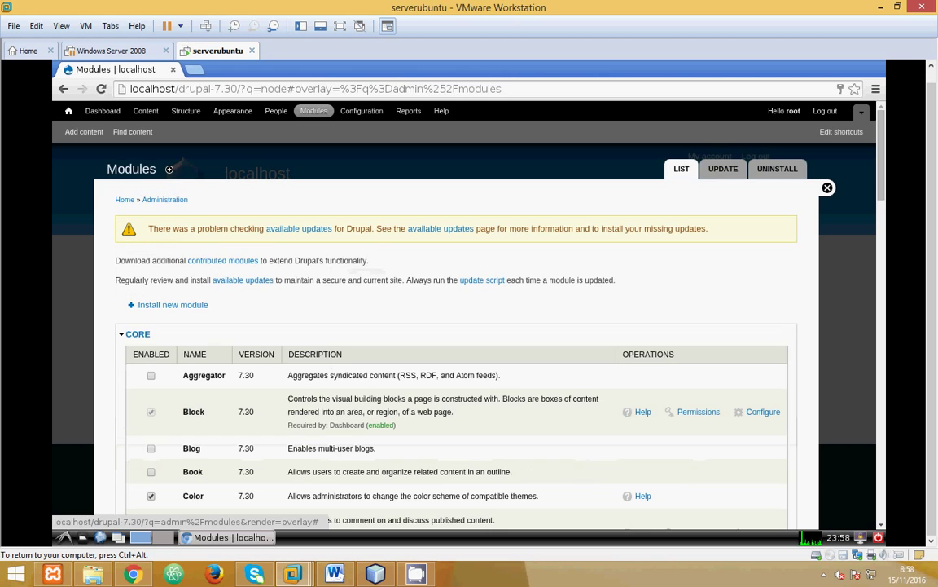
left_click(362, 111)
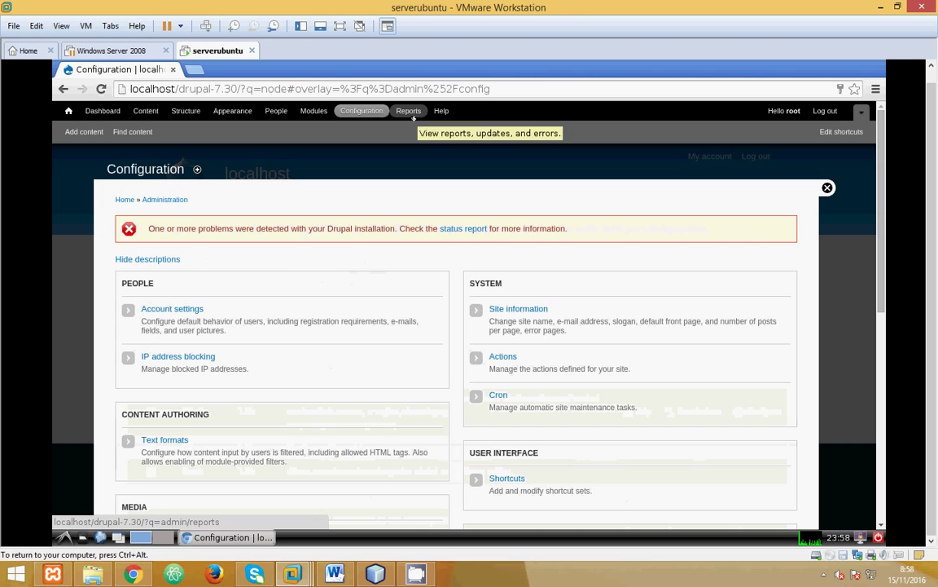
left_click(412, 114)
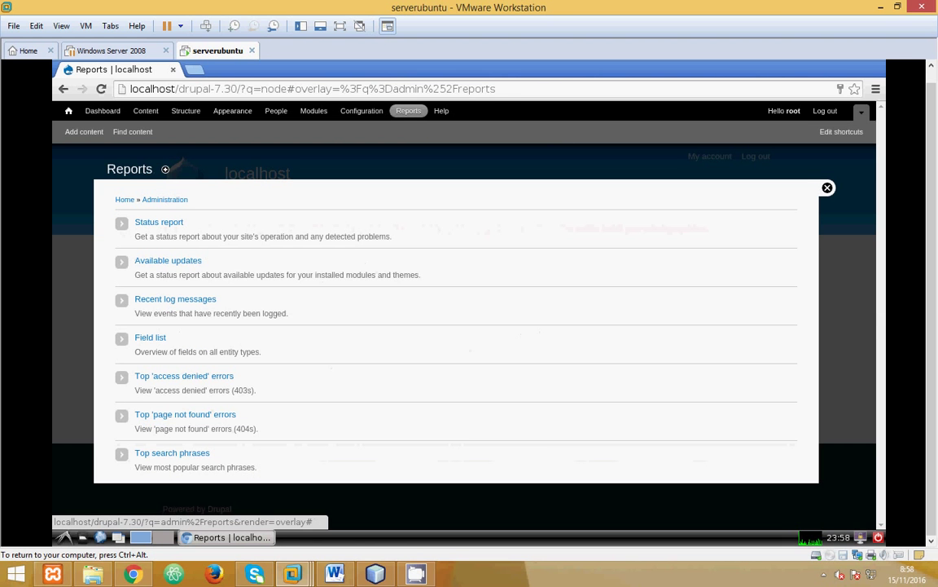
left_click(441, 111)
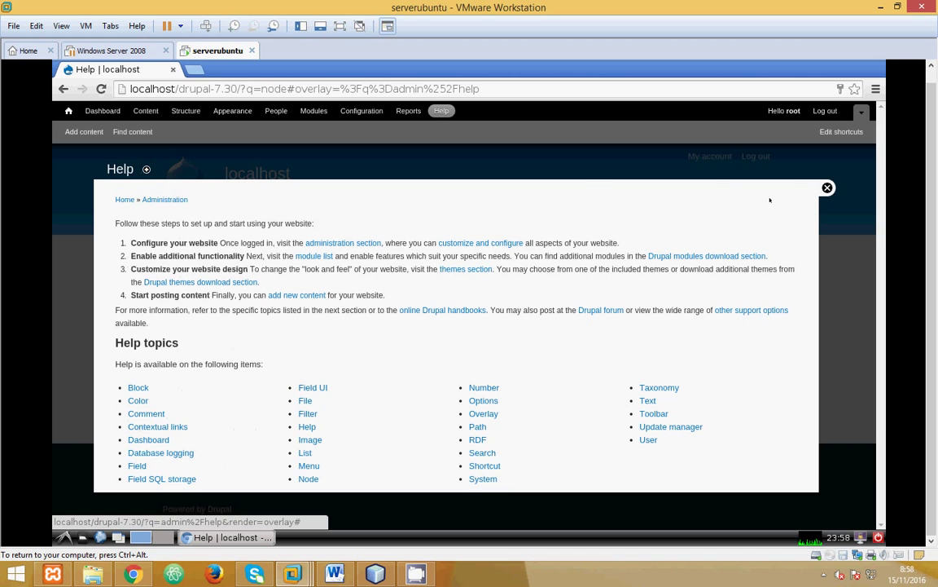
left_click(827, 187)
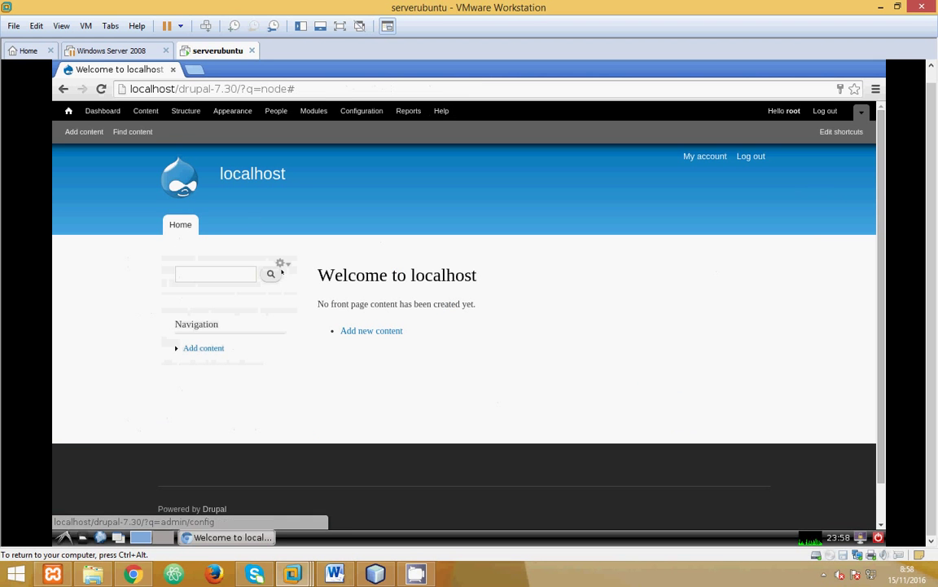
Step: Start a new article titled 'diseño web' and tag it 'web'
left_click(371, 330)
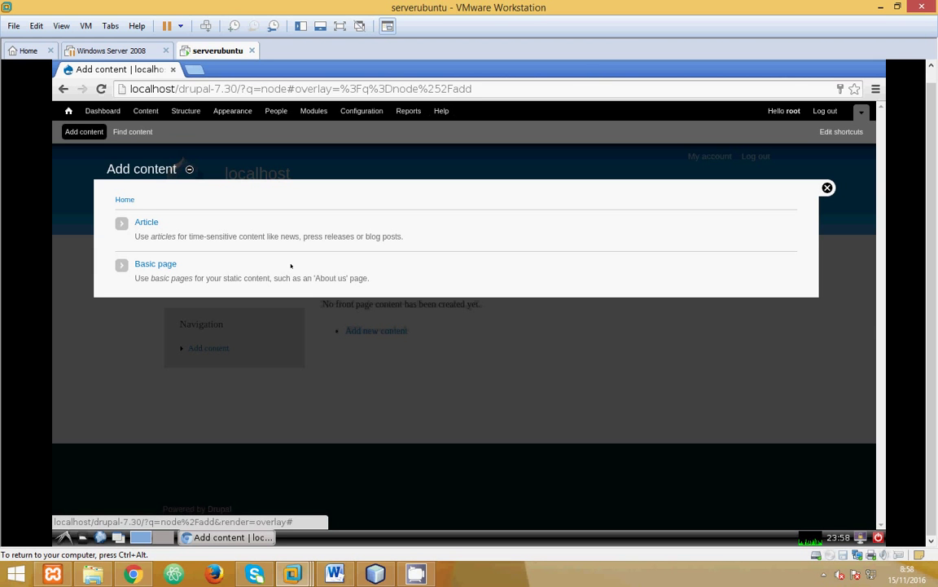
left_click(145, 222)
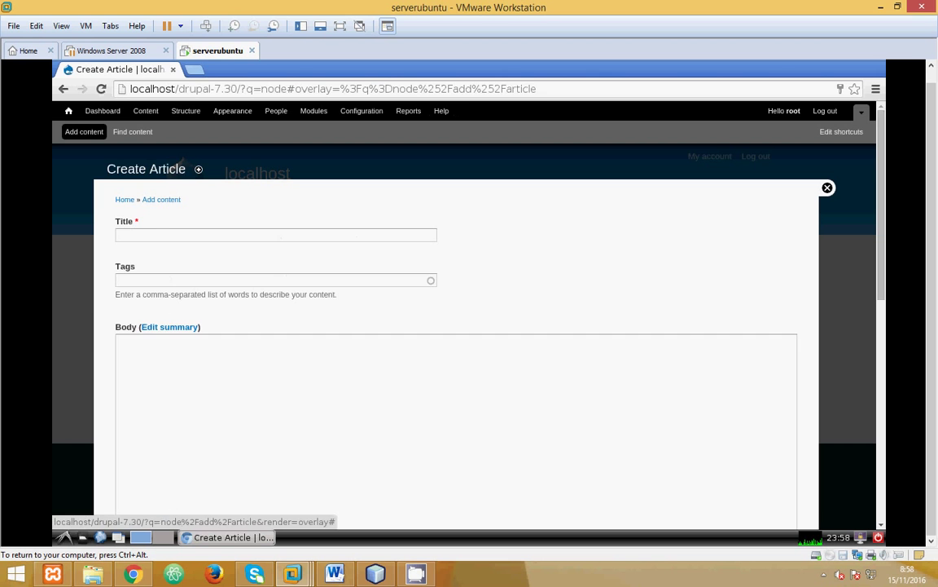
left_click(168, 231)
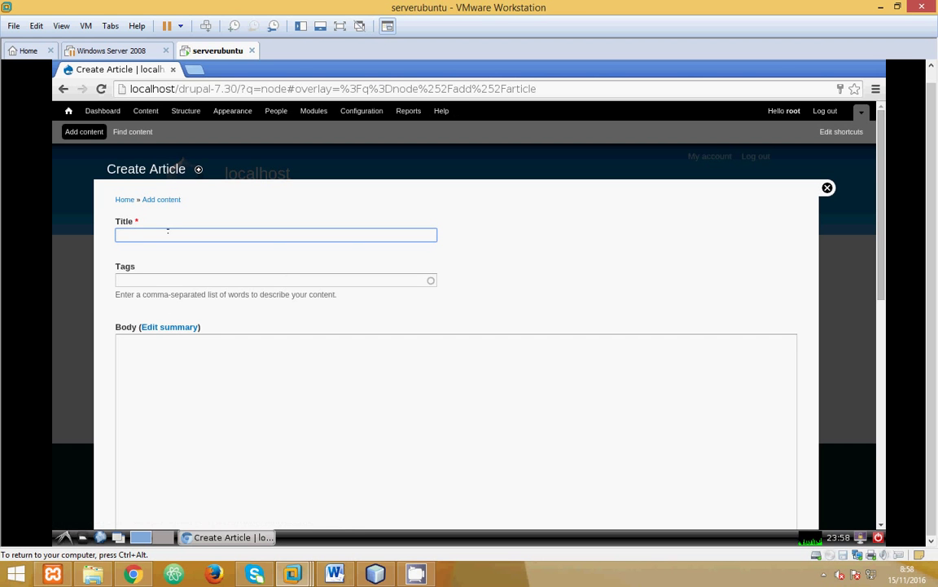
type("diseño web")
left_click(176, 277)
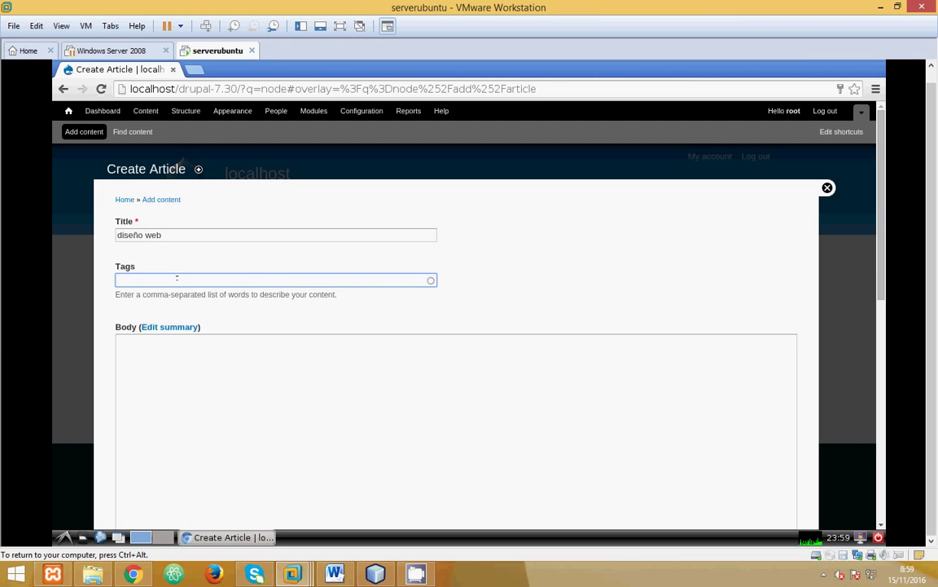
type("web")
Step: Write several lines of body text and save the article
left_click(190, 362)
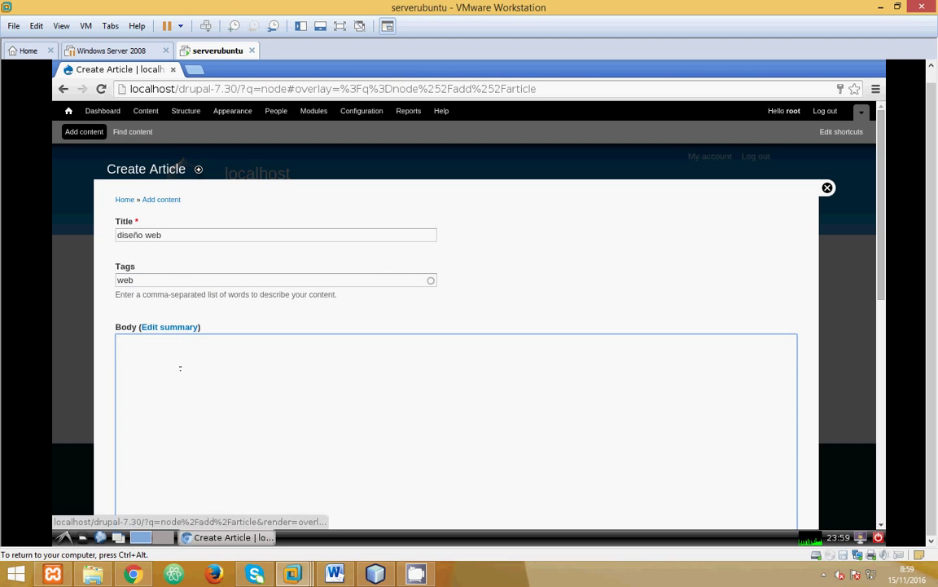
type("klashdgklahsgklñhalfhsd")
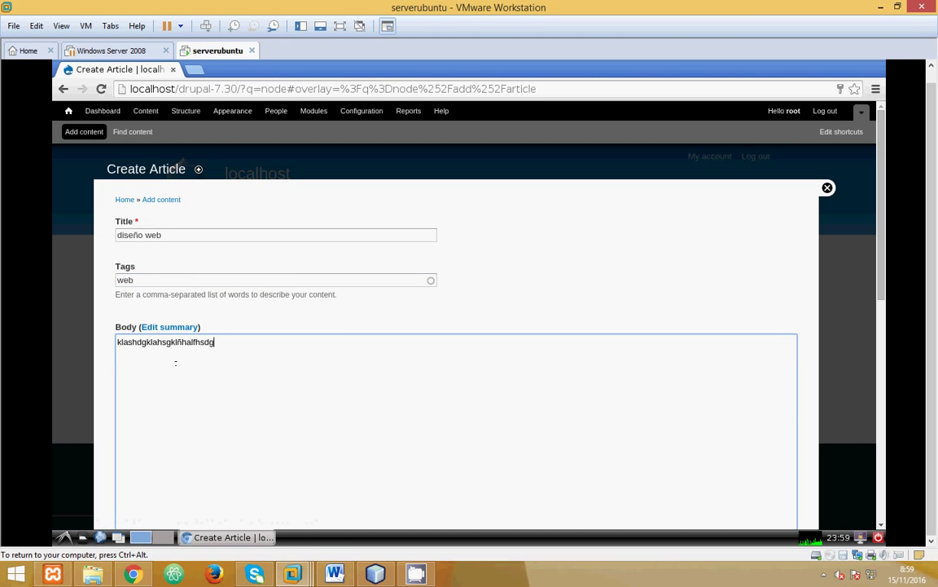
type("g")
key("Return")
type("laksjdfgjkasgjk")
key("Return")
type("lia")
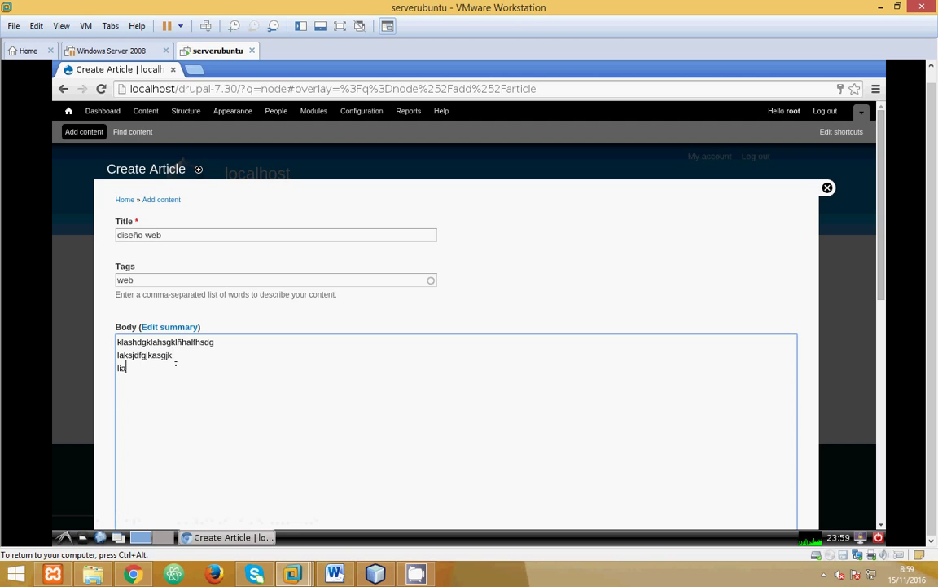
type("shdglkahsñg ñashgoñashgñ ")
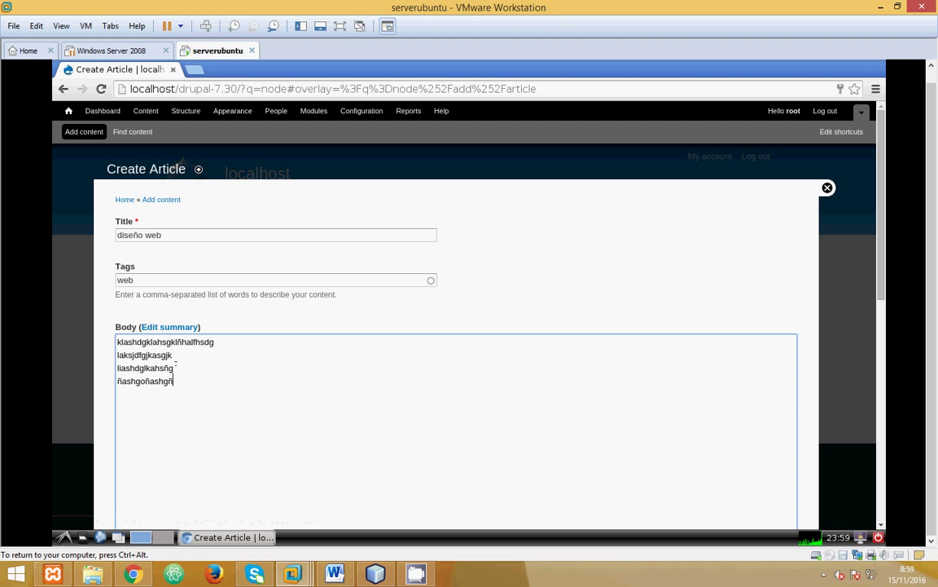
type(" =)")
key("Return")
type("kajsgdgvkjasfdjkg")
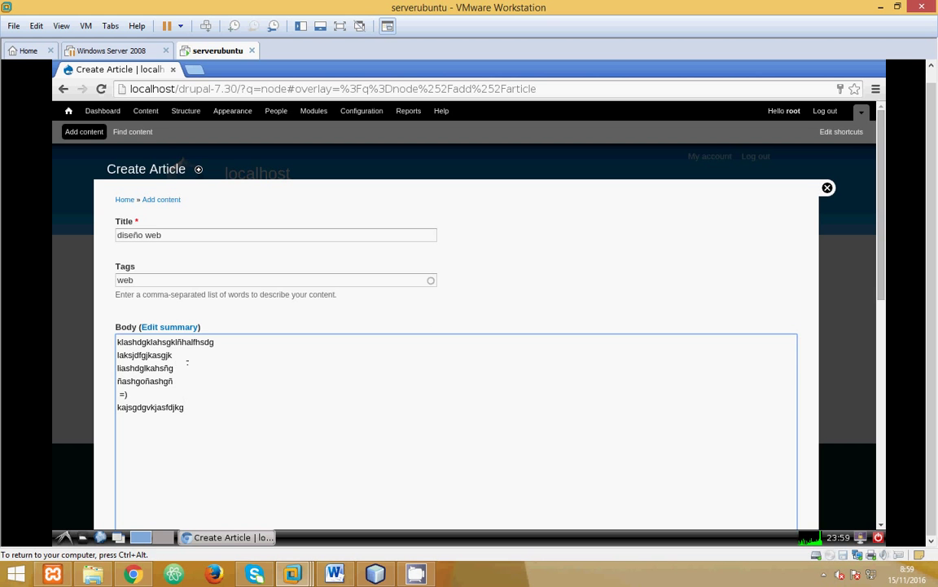
scroll(877, 332, "down", 5)
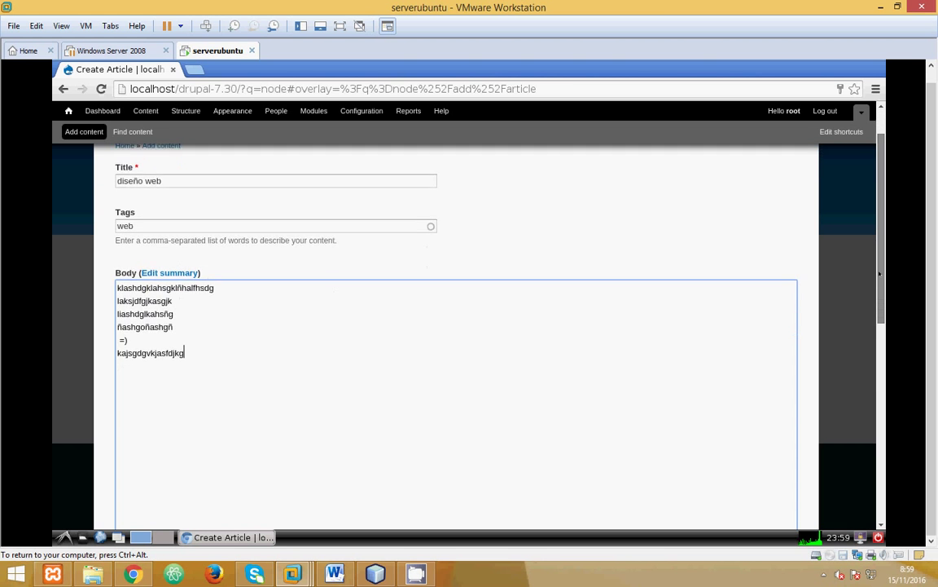
left_click_drag(877, 332, 872, 469)
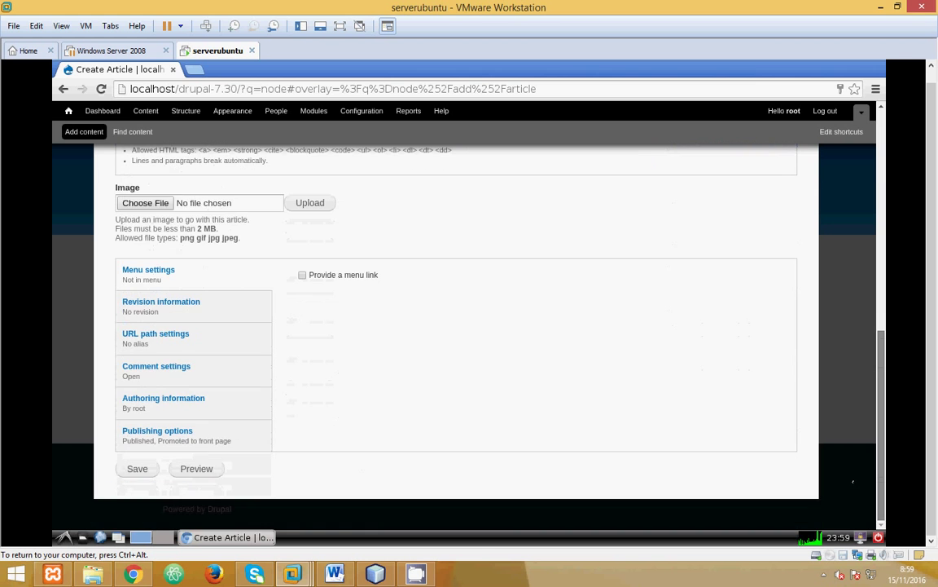
left_click(148, 470)
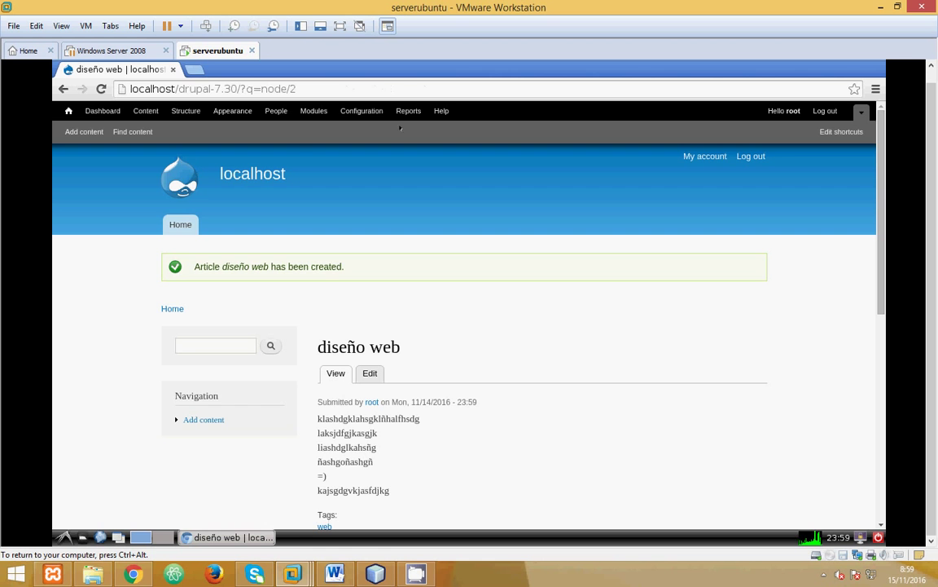
Step: Start a new Basic page titled 'diseño' with its first body line
left_click(220, 420)
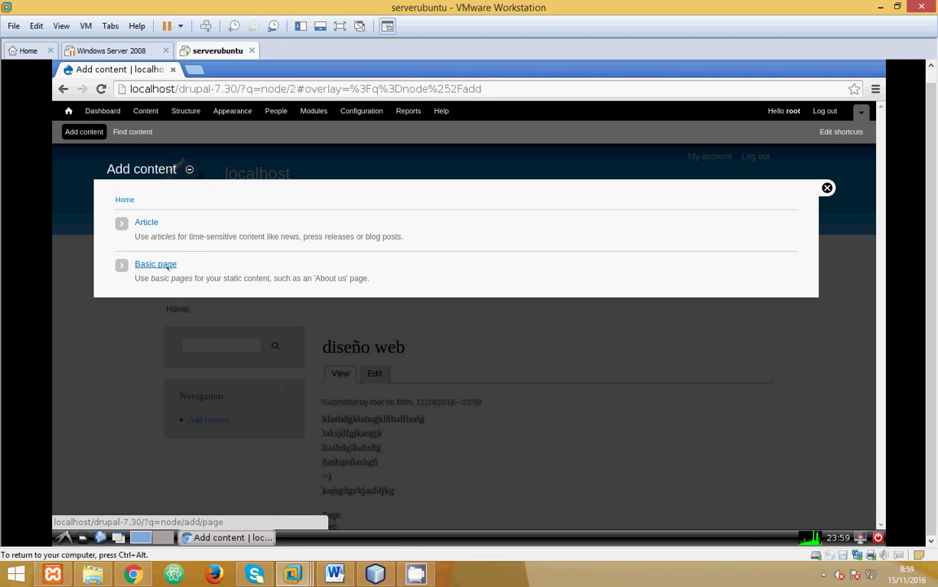
left_click(155, 263)
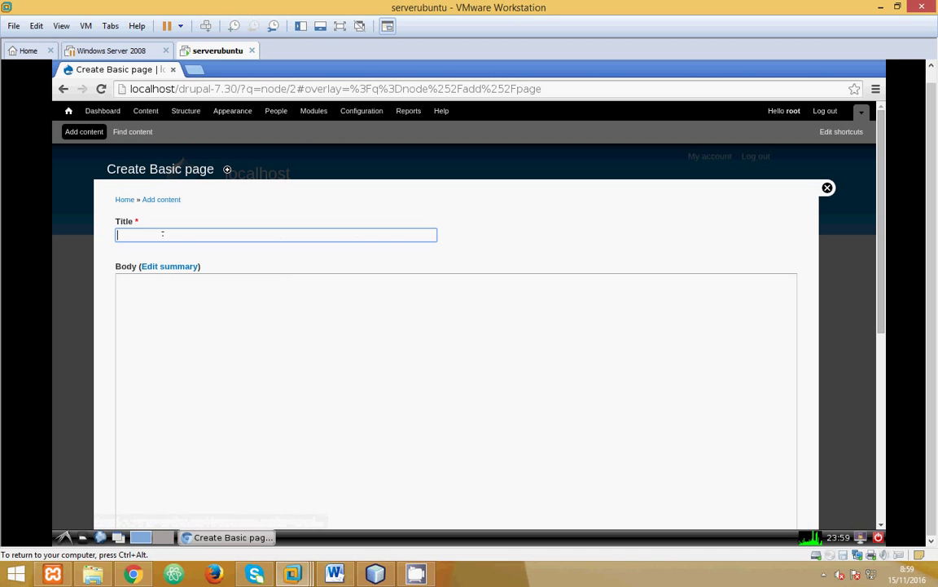
type("diseño")
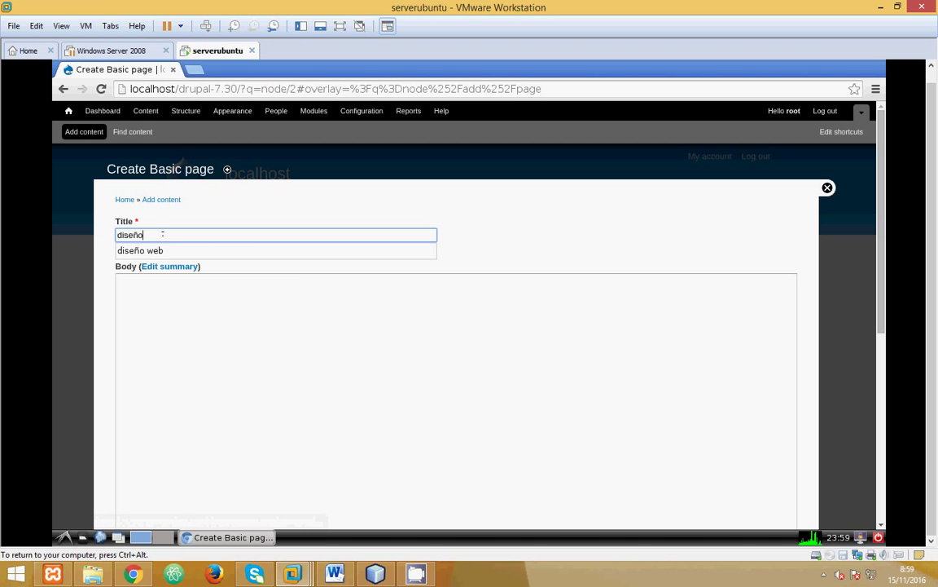
left_click(201, 318)
type("lkadhdflñkbnsdflbn ")
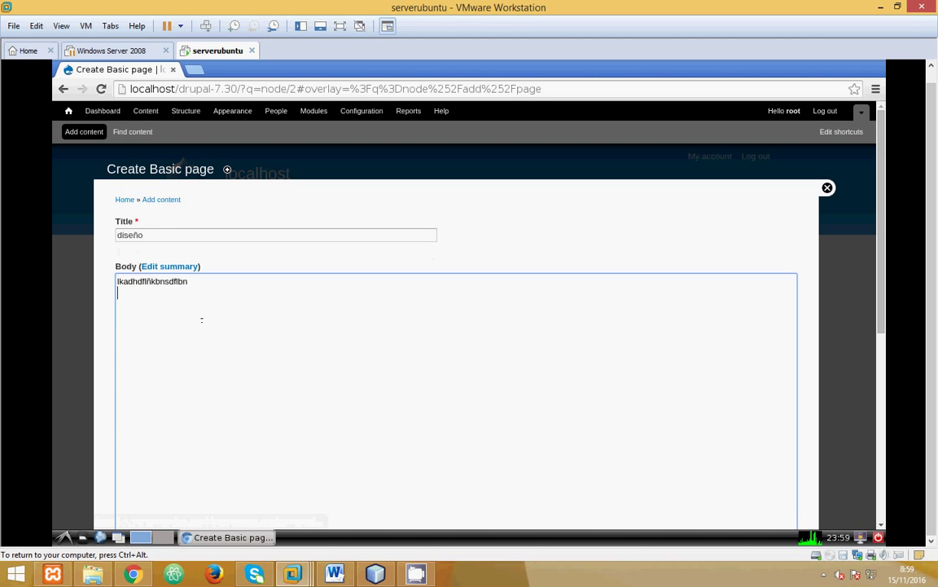
type("asergjaebnfgjklñ")
Step: Add the remaining body lines and save the Basic page
key("Return")
type("asdklgnskldffb")
key("Return")
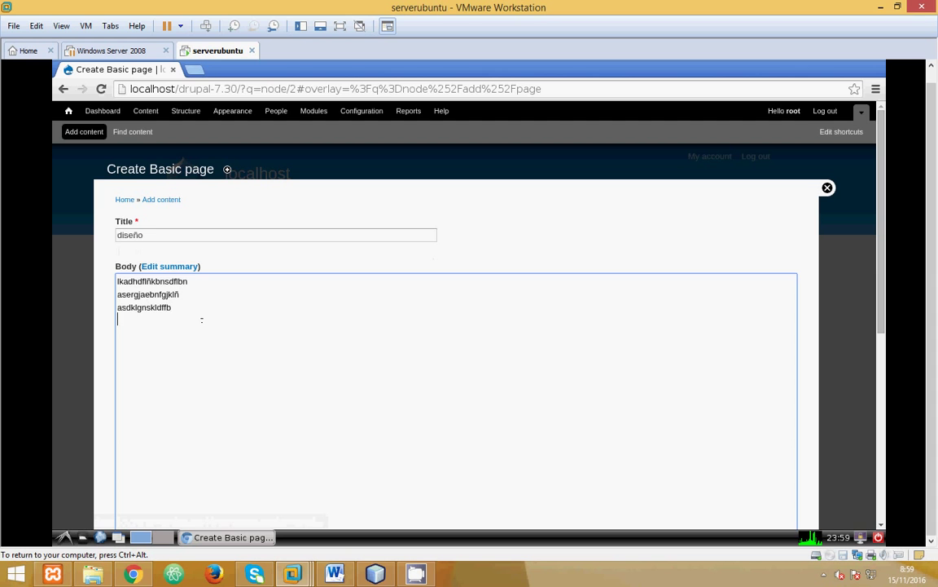
type("lñsdfhvblsdhf")
key("Return")
type("ljsfbjklsdf")
key("Return")
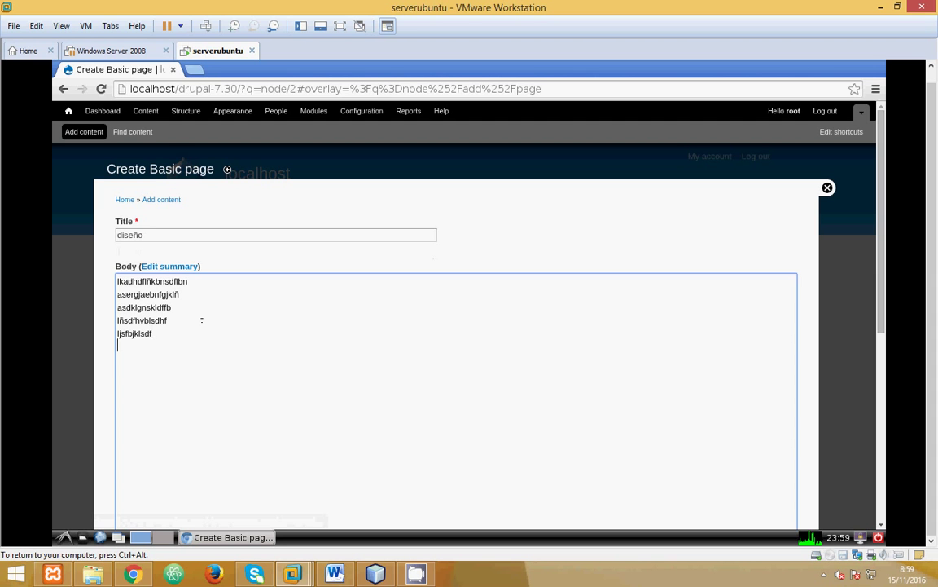
type("kljsdbfvkjsdf =) ,.-asndv,lñnbdsf,v")
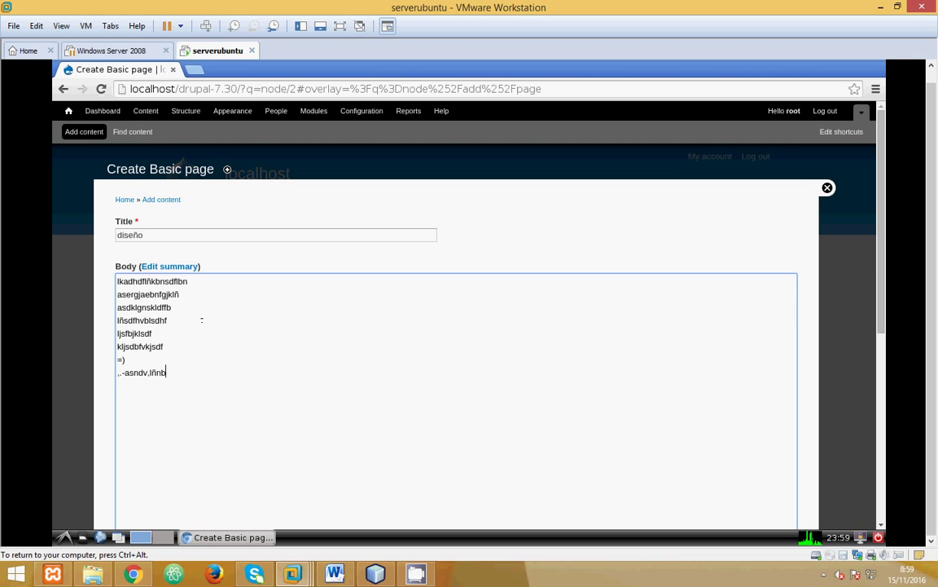
key("Return")
type("jklasbnvjladf")
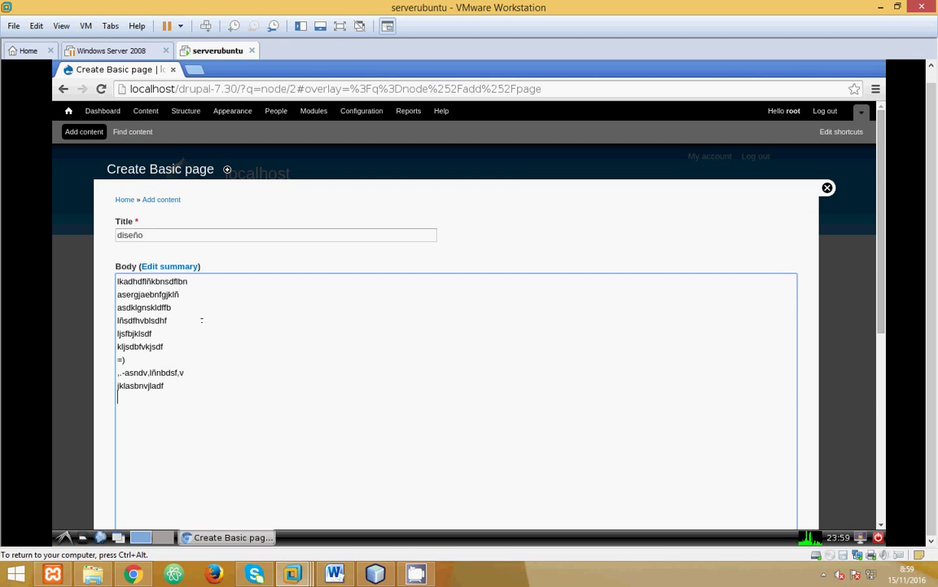
scroll(201, 320, "down", 5)
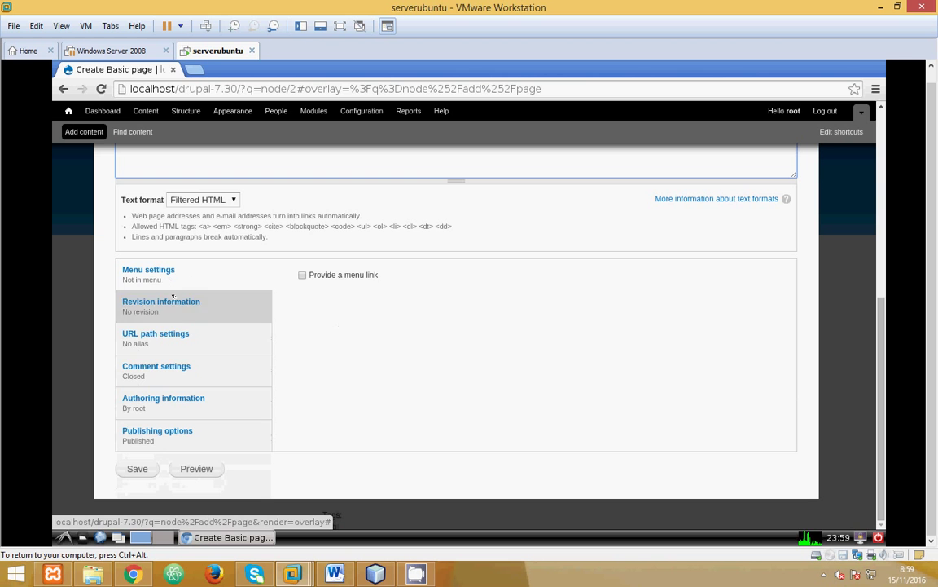
left_click(136, 469)
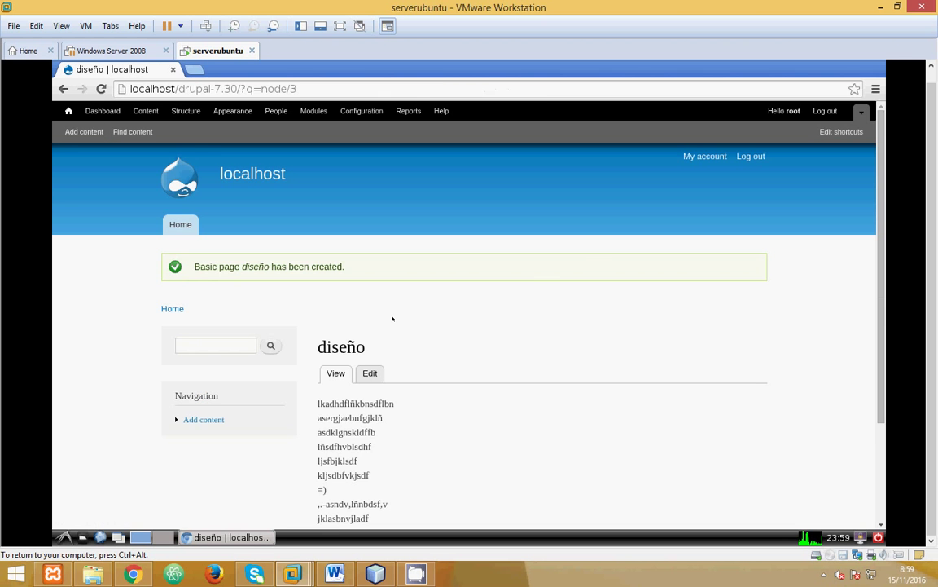
Step: Return to the Home front page, then open root's My account profile
scroll(391, 318, "down", 3)
scroll(389, 317, "up", 2)
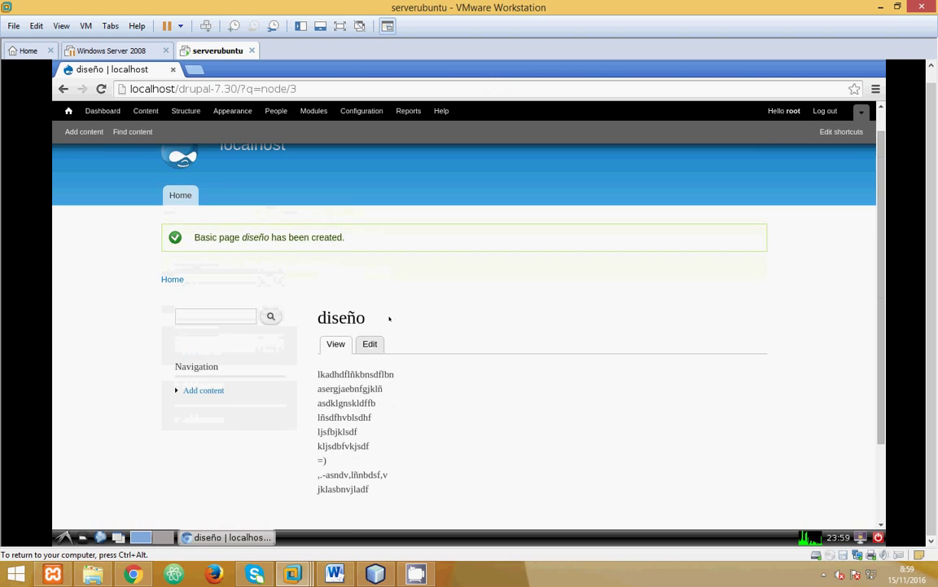
scroll(389, 317, "up", 1)
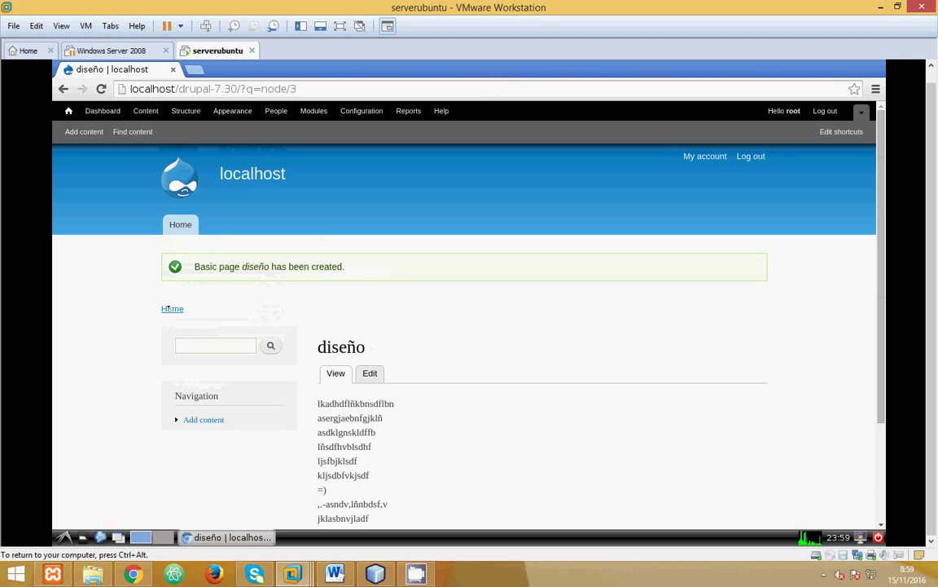
left_click(168, 308)
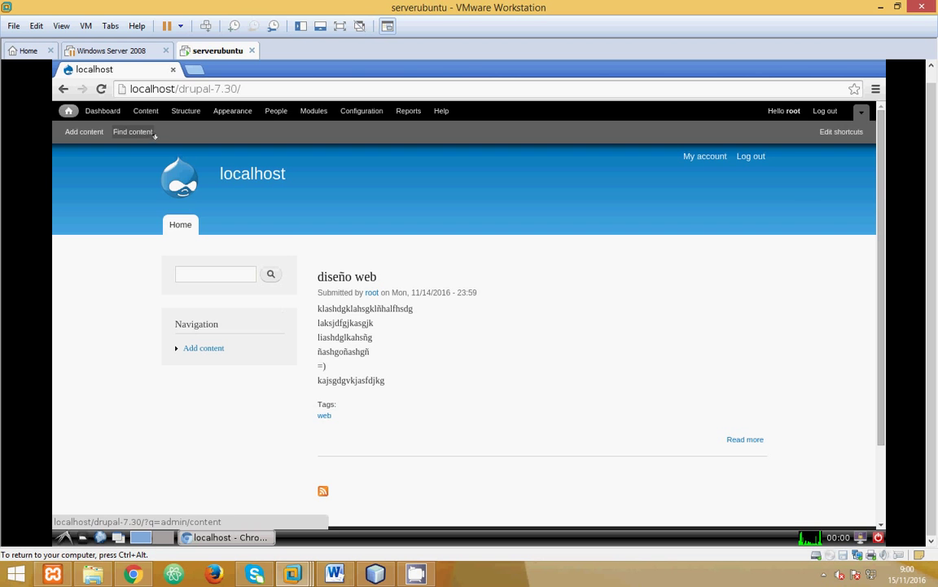
left_click(68, 111)
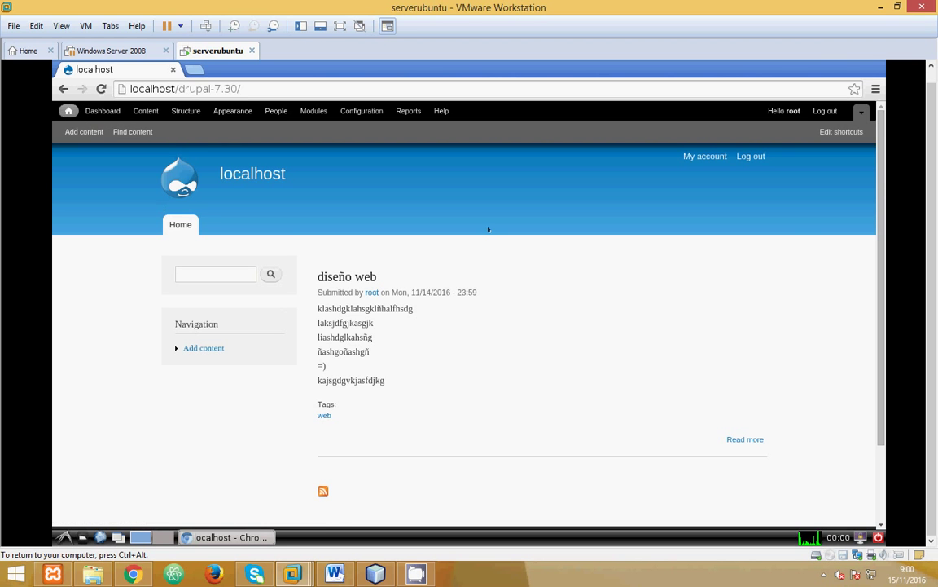
left_click(704, 156)
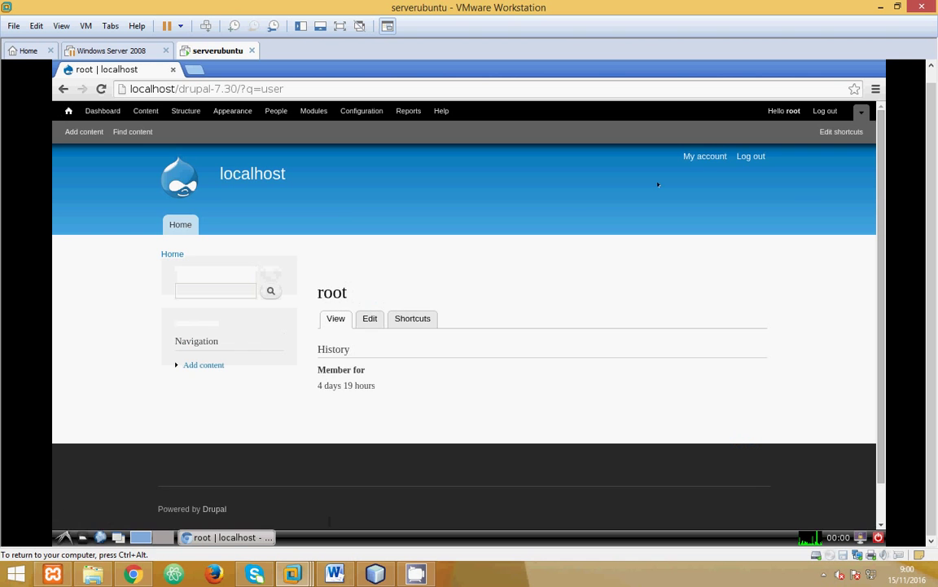
Step: Save root's account edit form unchanged and close the edit overlay
left_click(369, 319)
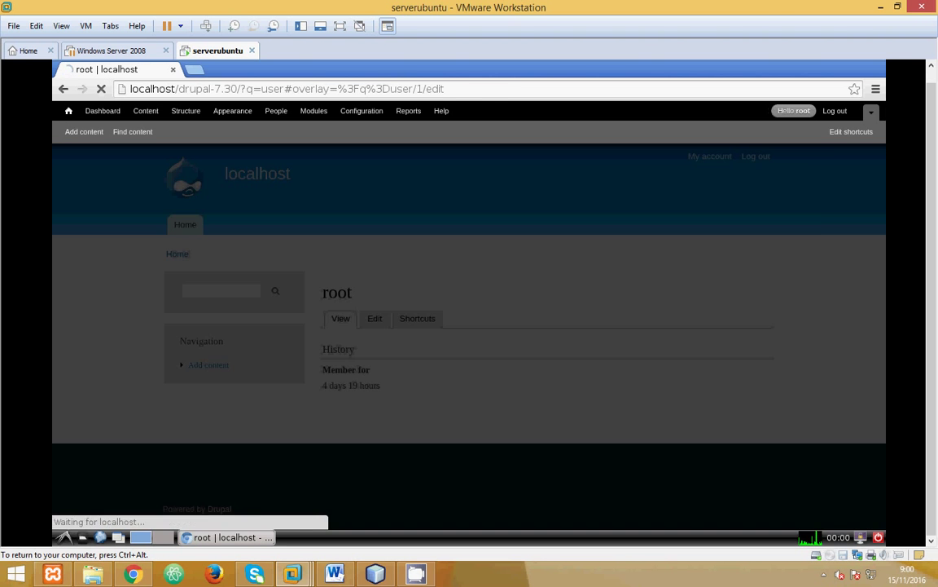
scroll(367, 319, "down", 6)
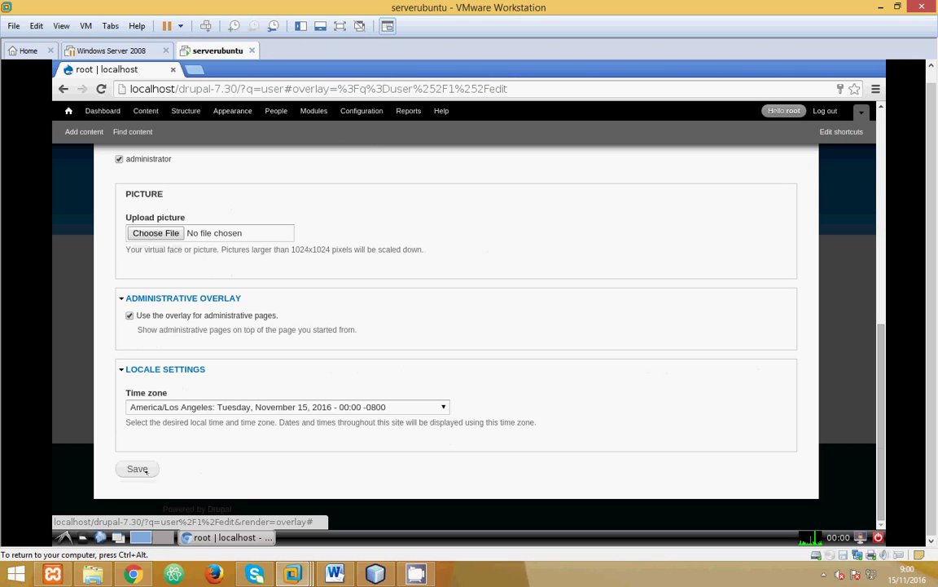
left_click(142, 470)
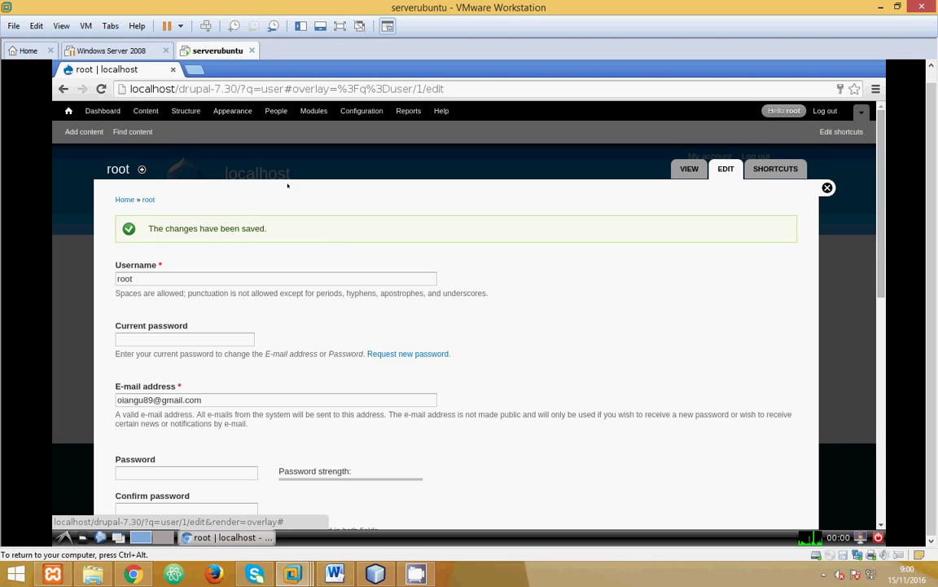
left_click(827, 188)
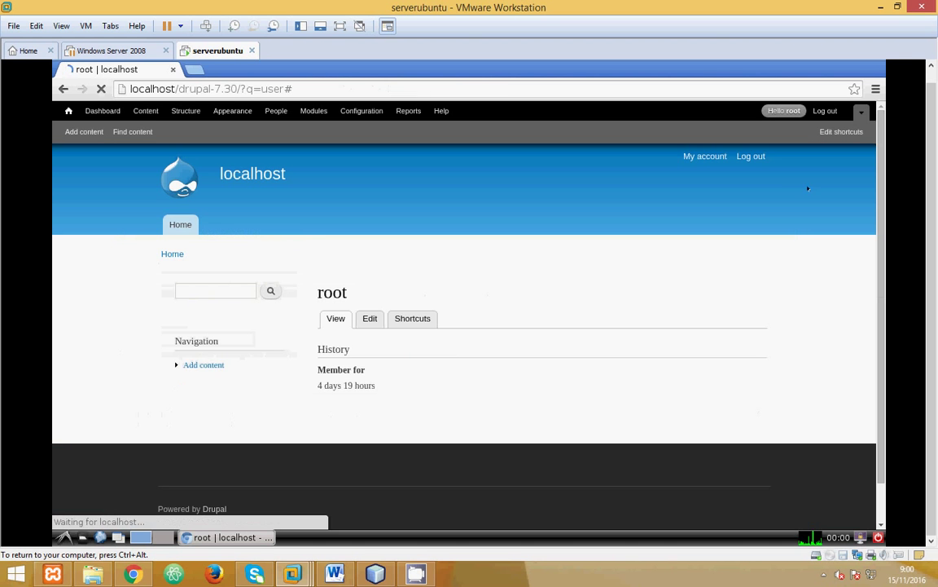
Step: Open localhost/phpmyadmin in a new tab and log in as root
left_click(196, 71)
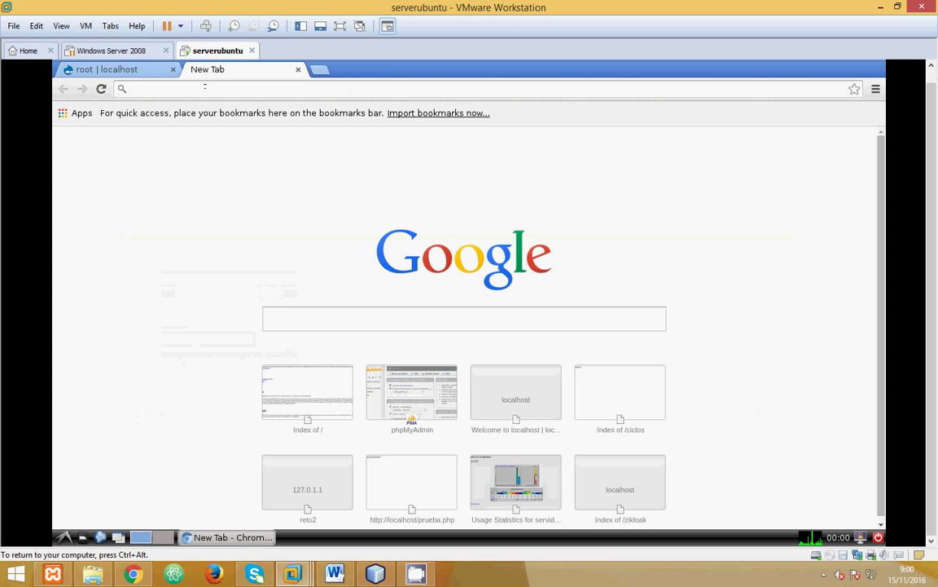
type("lo")
key("Down")
key("Down")
key("Down")
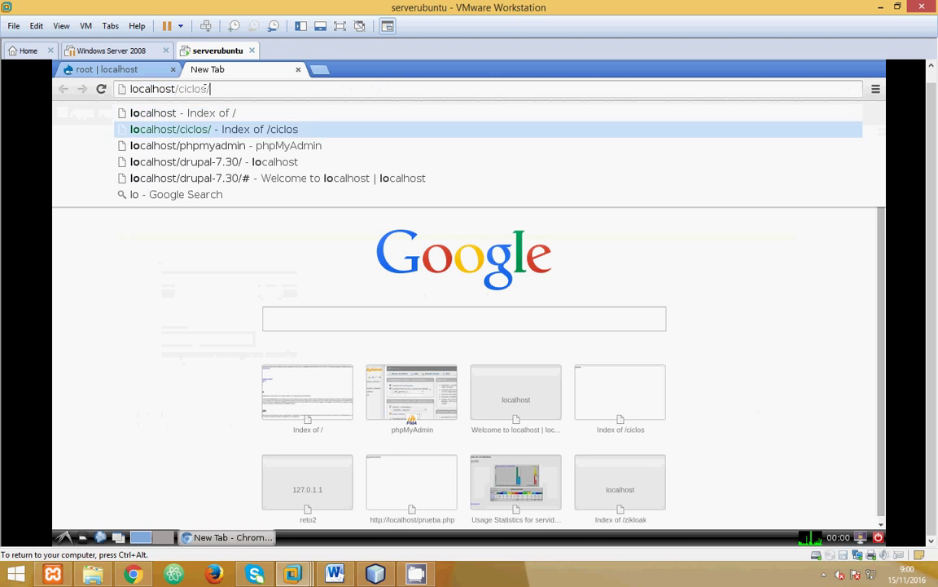
key("Up")
key("Return")
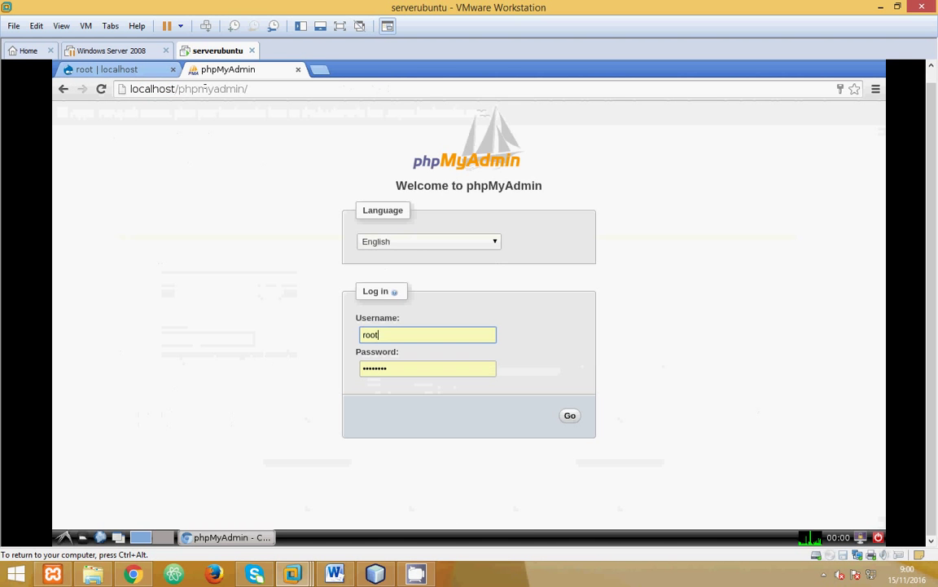
key("Return")
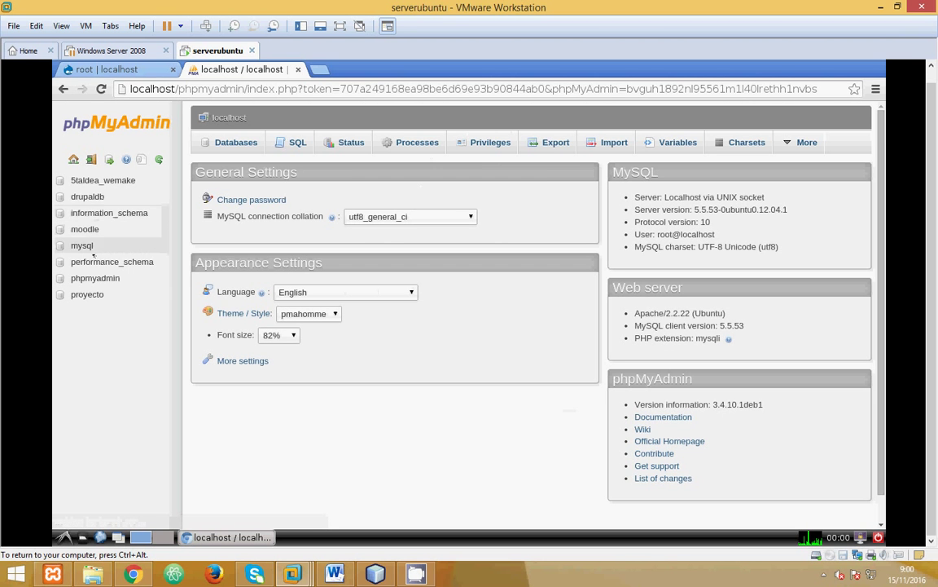
Step: Browse the three account rows of drupaldb's users table, then return to the Drupal tab
left_click(87, 196)
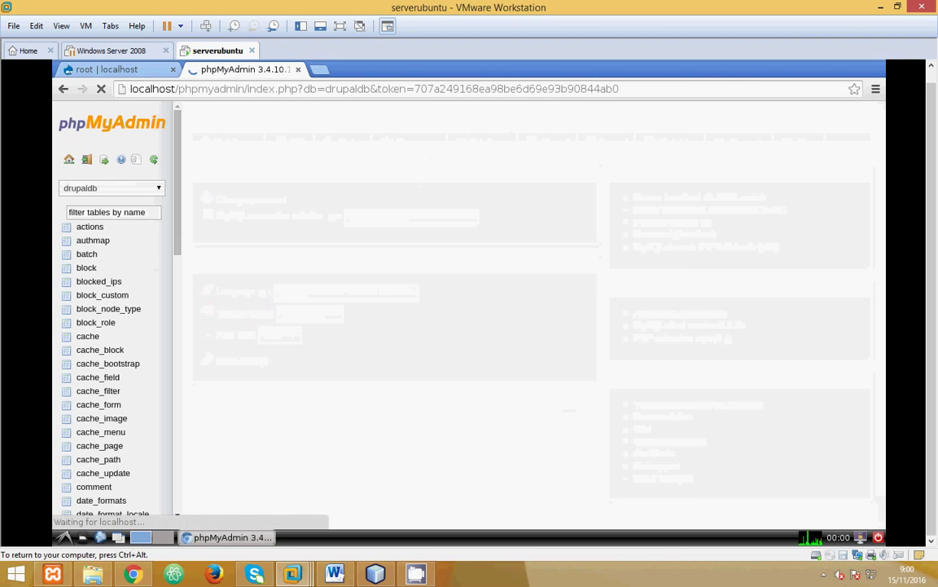
scroll(131, 308, "down", 4)
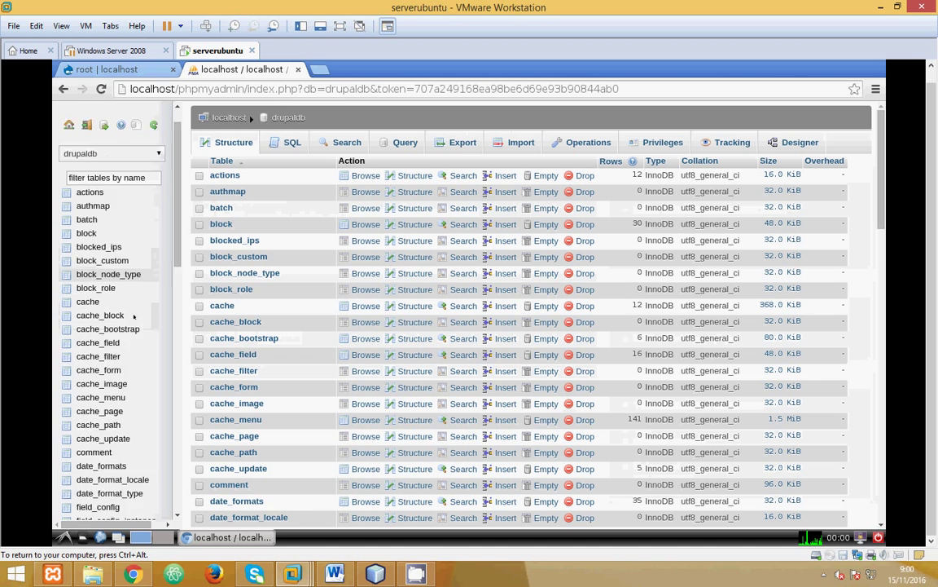
scroll(133, 316, "down", 8)
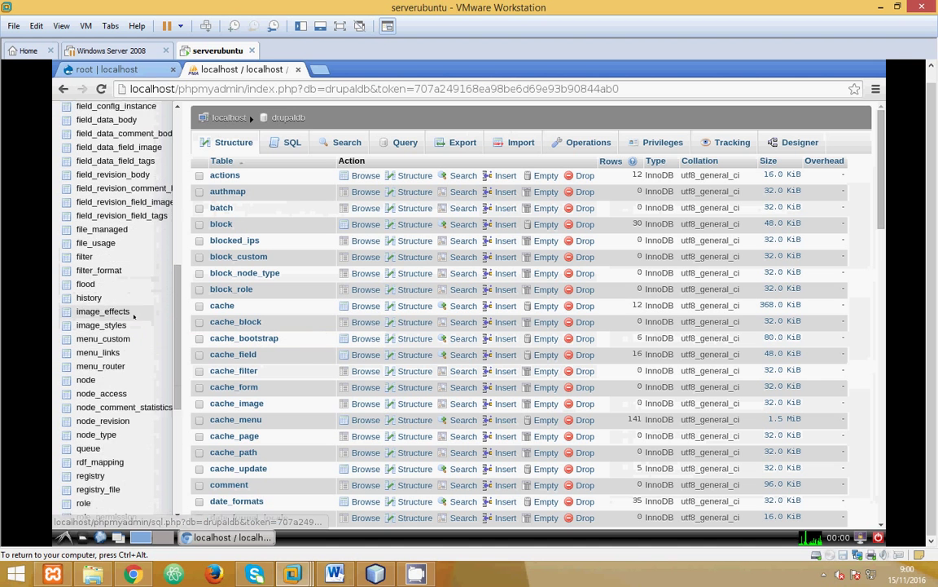
scroll(134, 316, "down", 4)
scroll(92, 318, "down", 1)
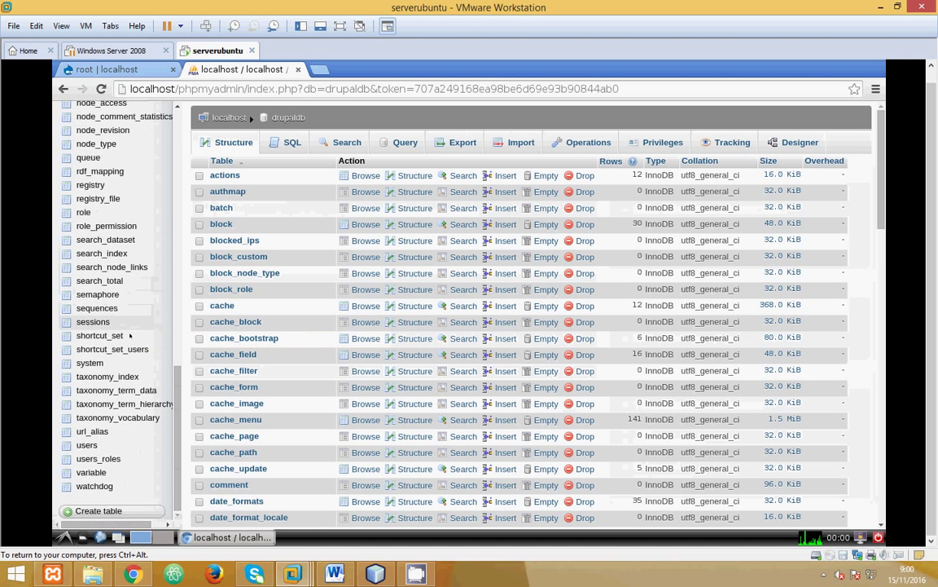
left_click(87, 445)
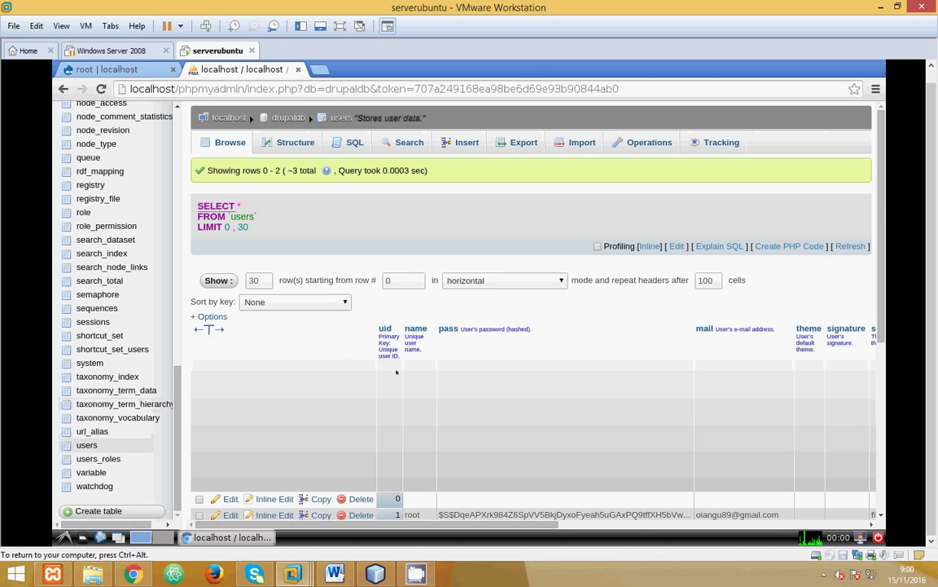
scroll(396, 372, "down", 1)
scroll(397, 372, "down", 1)
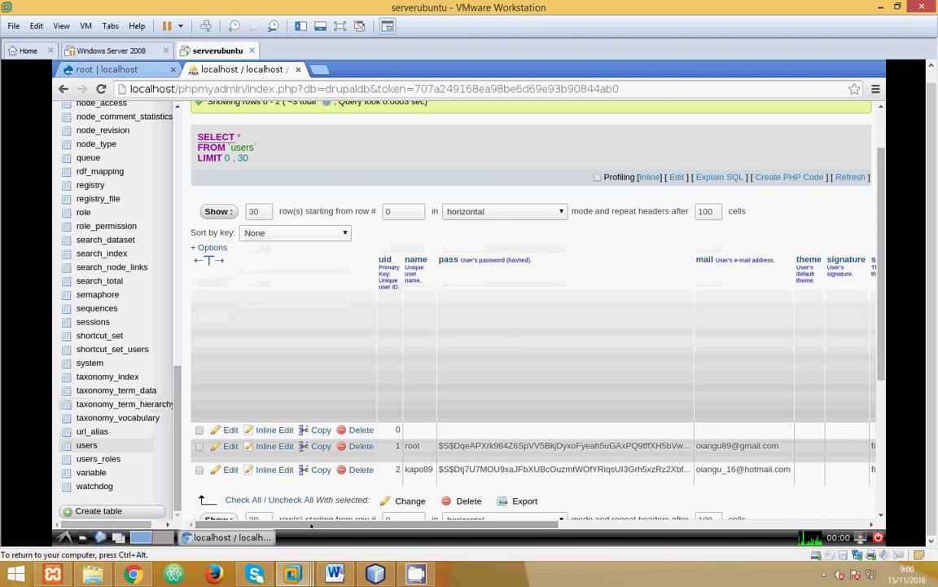
left_click_drag(312, 526, 404, 493)
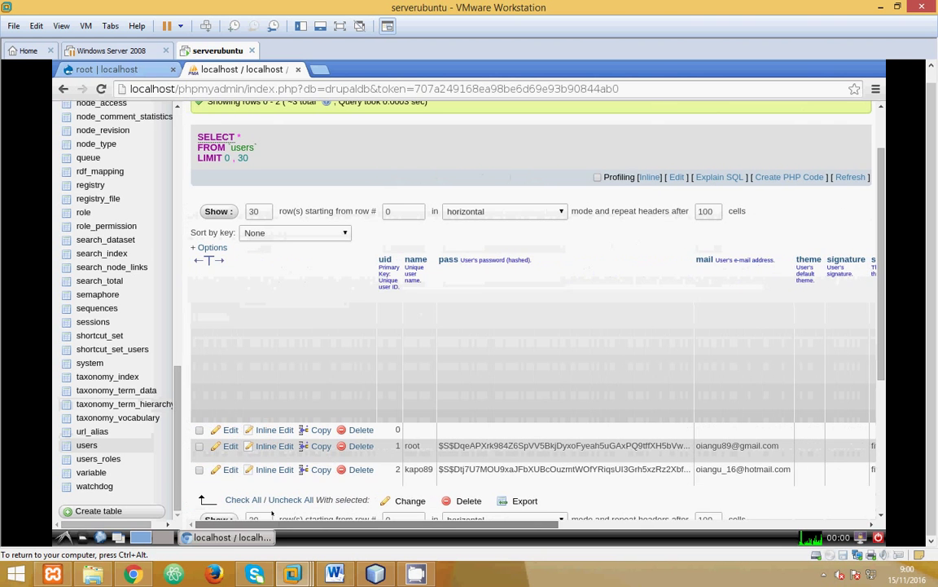
left_click(124, 70)
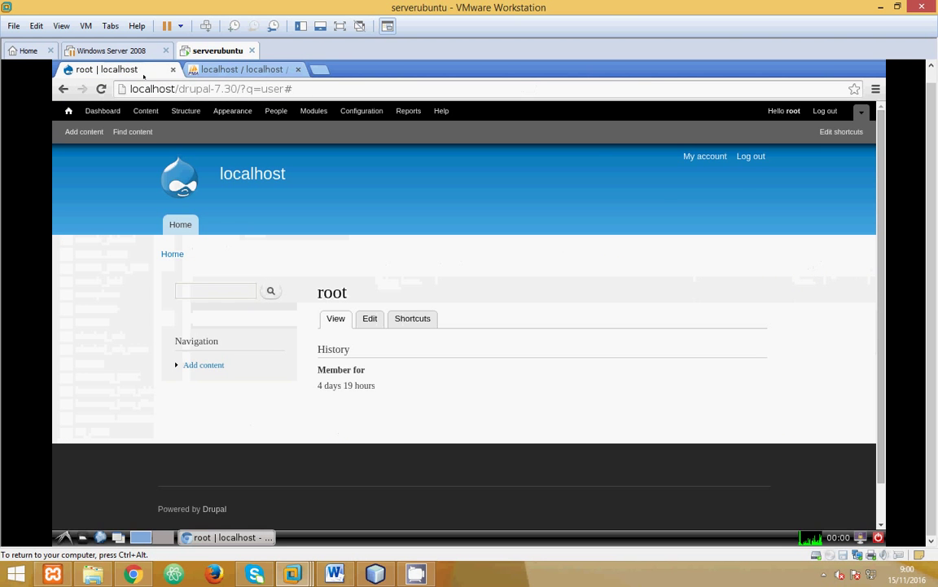
Step: Log root out and attempt a login with another account, which is rejected
left_click(750, 156)
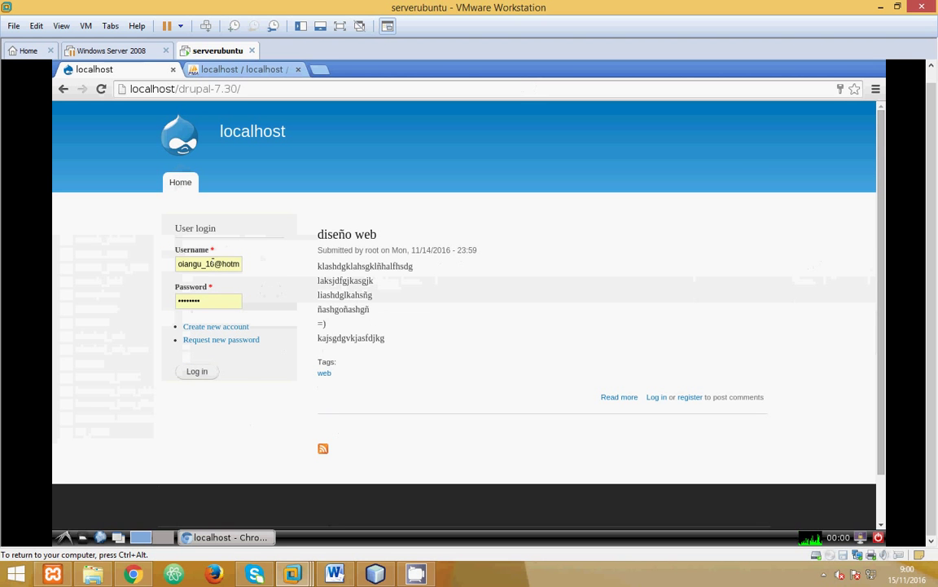
left_click(197, 371)
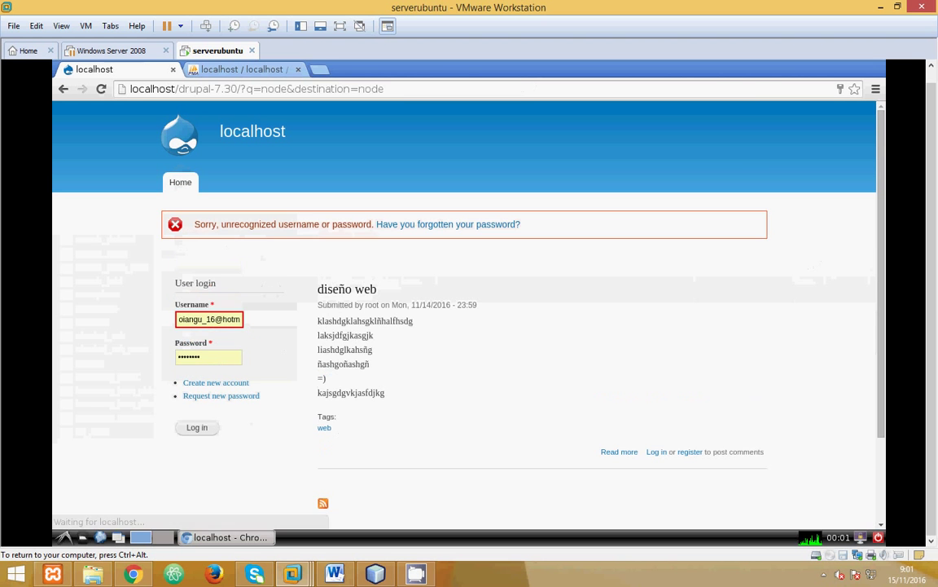
left_click_drag(240, 318, 164, 316)
key("BackSpace")
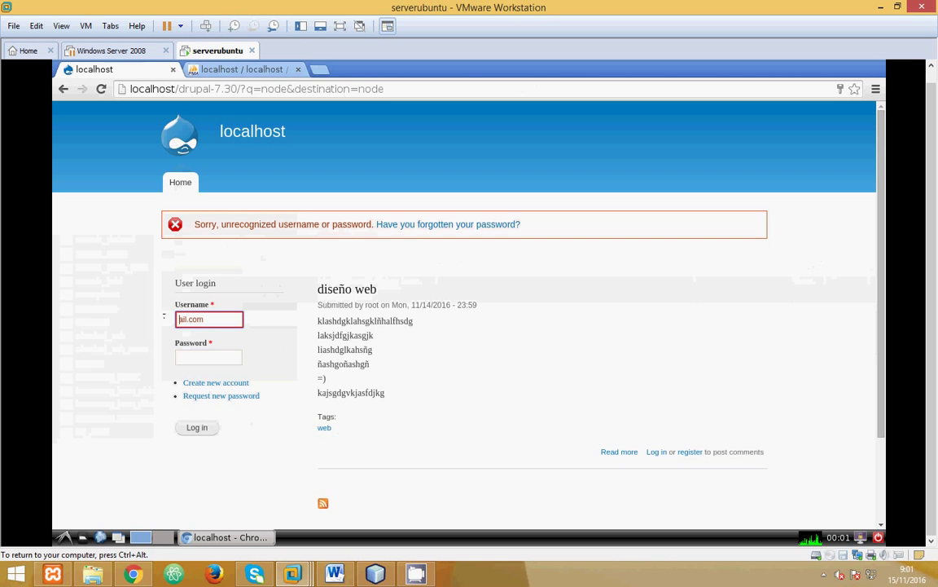
key("Delete")
key("Delete")
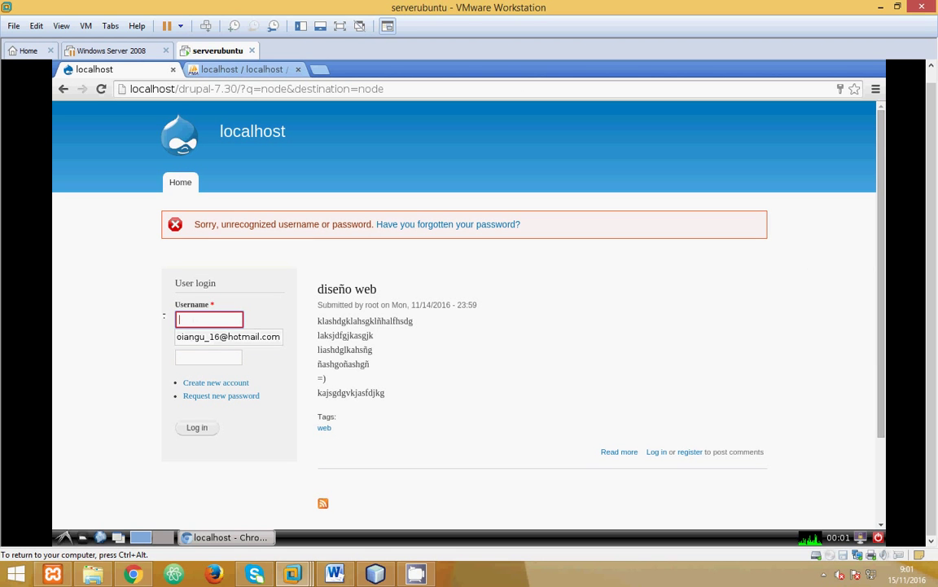
Step: Clear the login username and go to the new account registration form
type("kapo89")
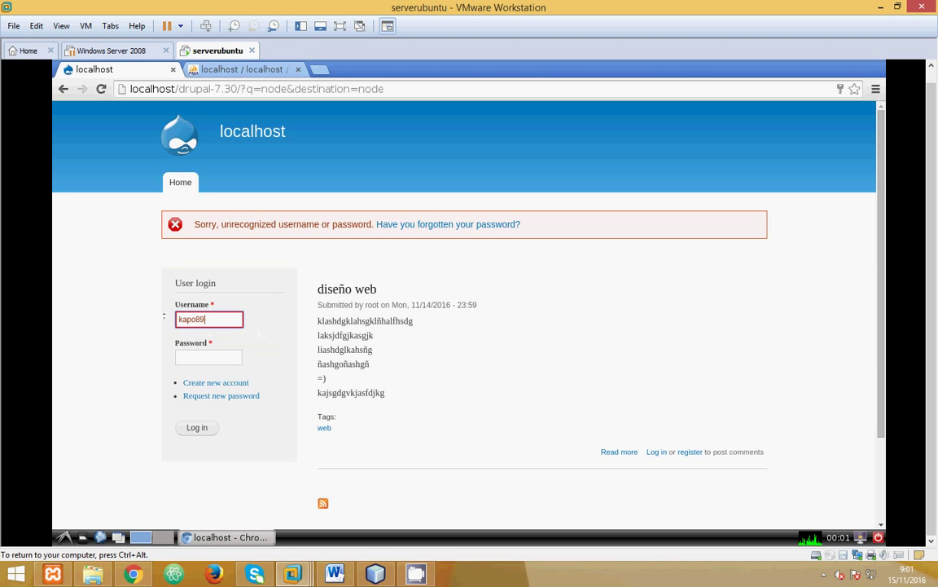
key("Tab")
key("shift+Tab")
key("BackSpace")
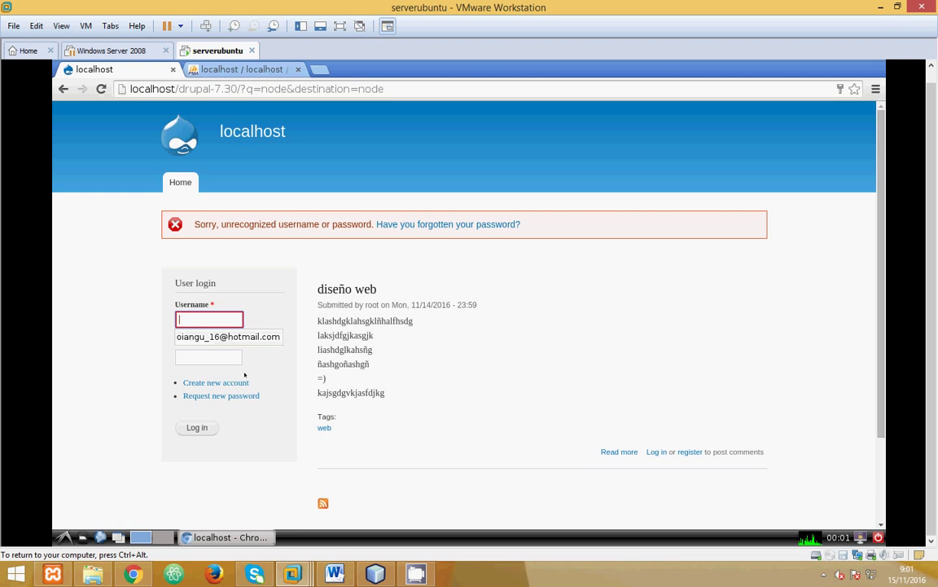
left_click(191, 382)
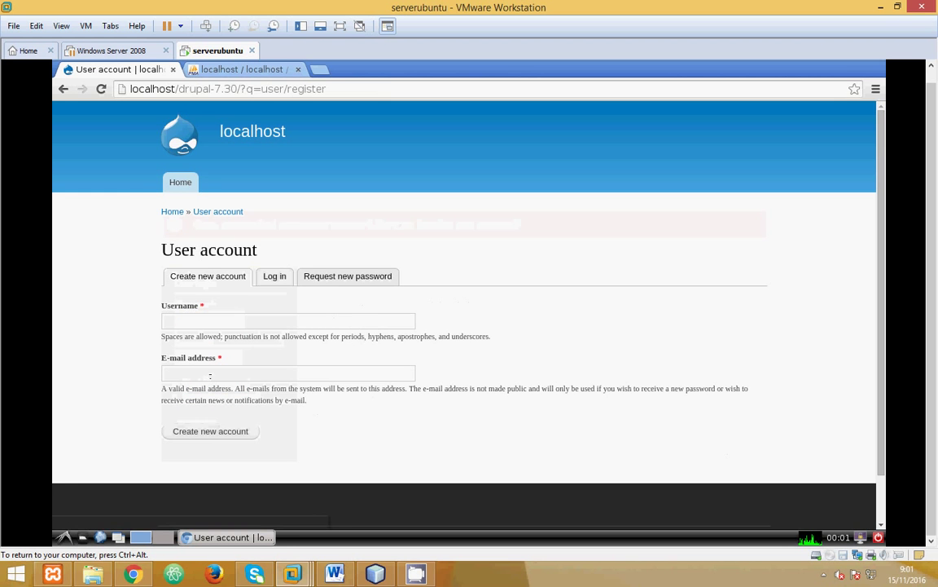
Step: Submit a registration with username 'kapo89' and a suggested e-mail address
left_click(229, 318)
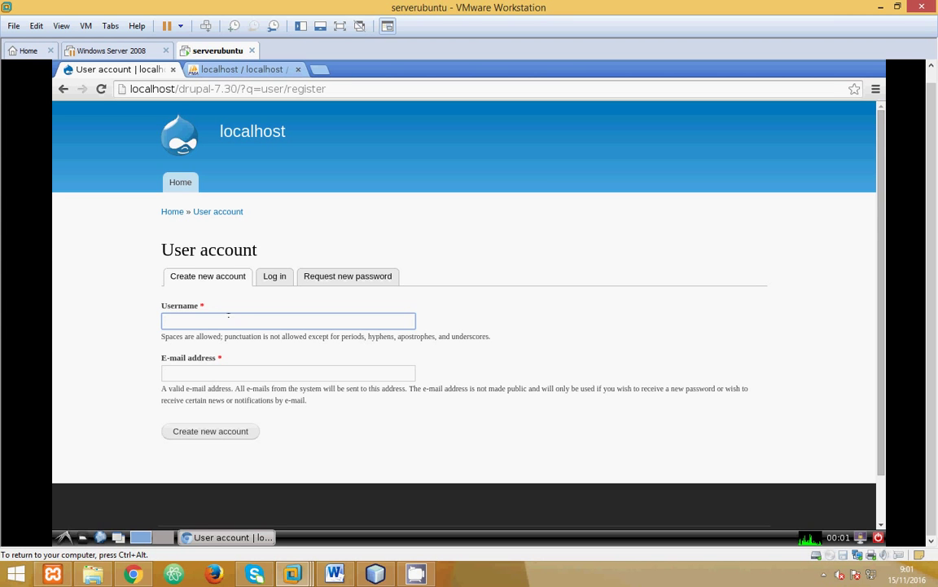
type("oiangu")
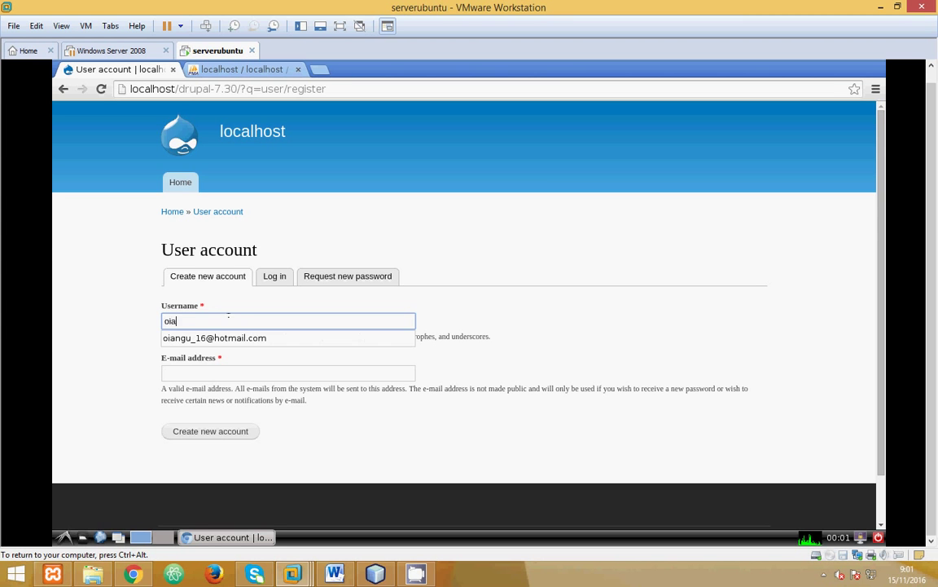
left_click(212, 337)
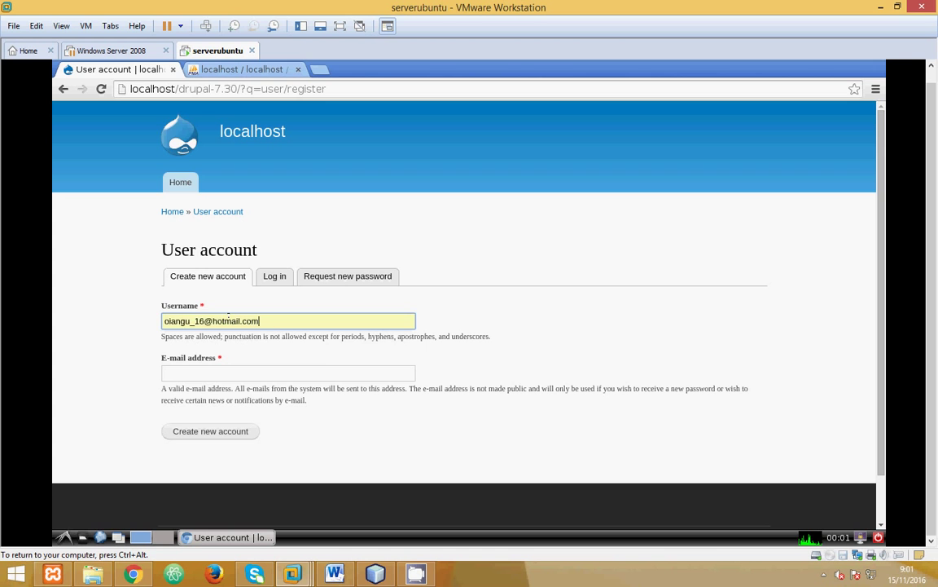
left_click_drag(288, 321, 114, 322)
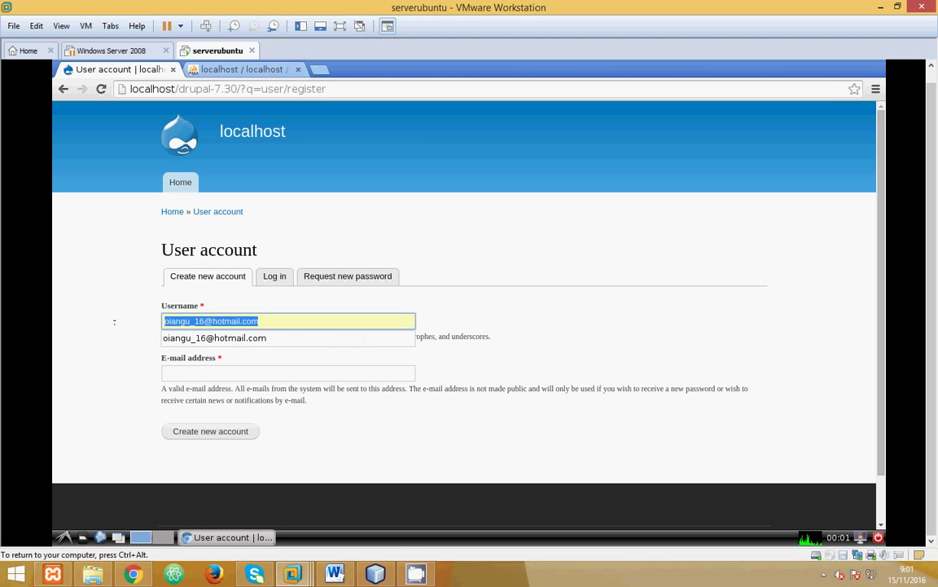
key("BackSpace")
type("kapo89")
key("Tab")
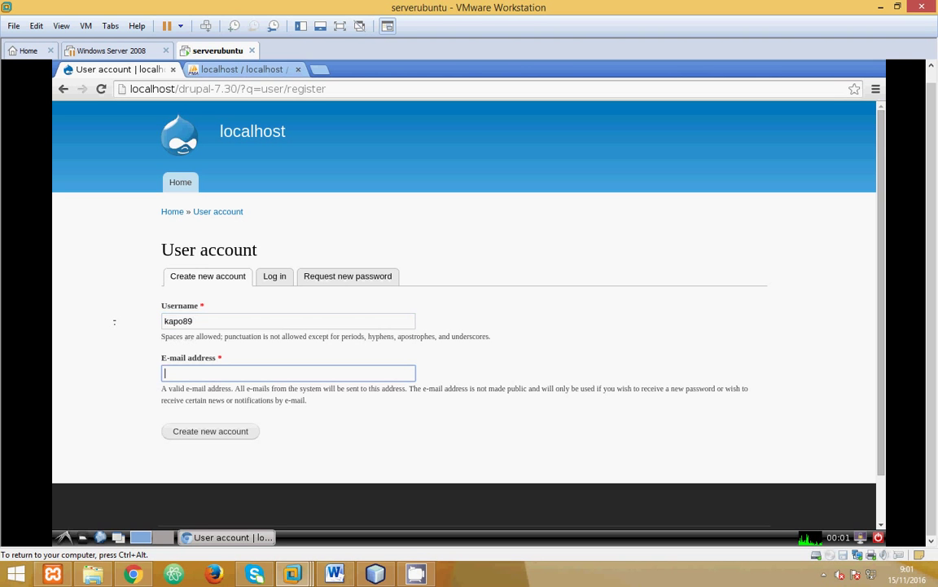
type("oi")
key("Down")
key("Down")
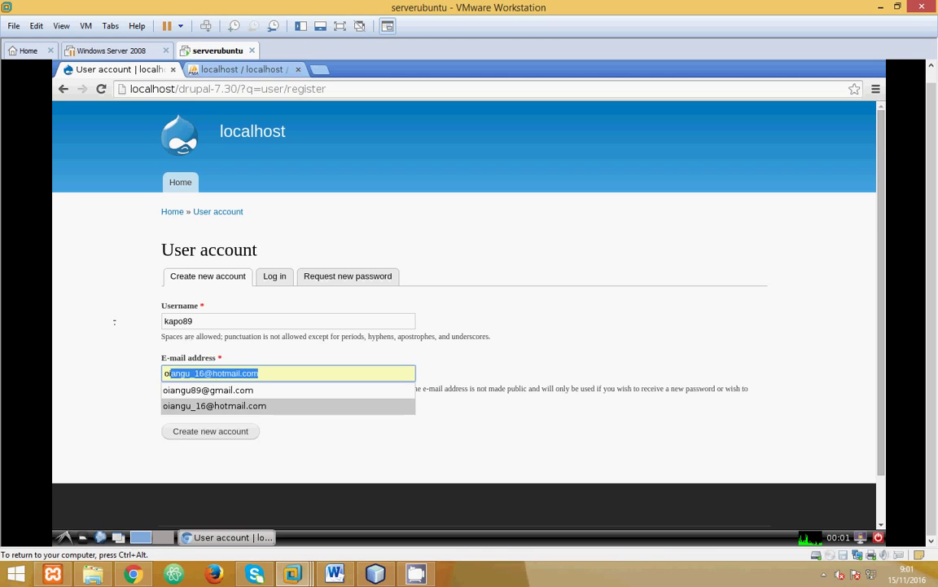
key("Return")
left_click(205, 431)
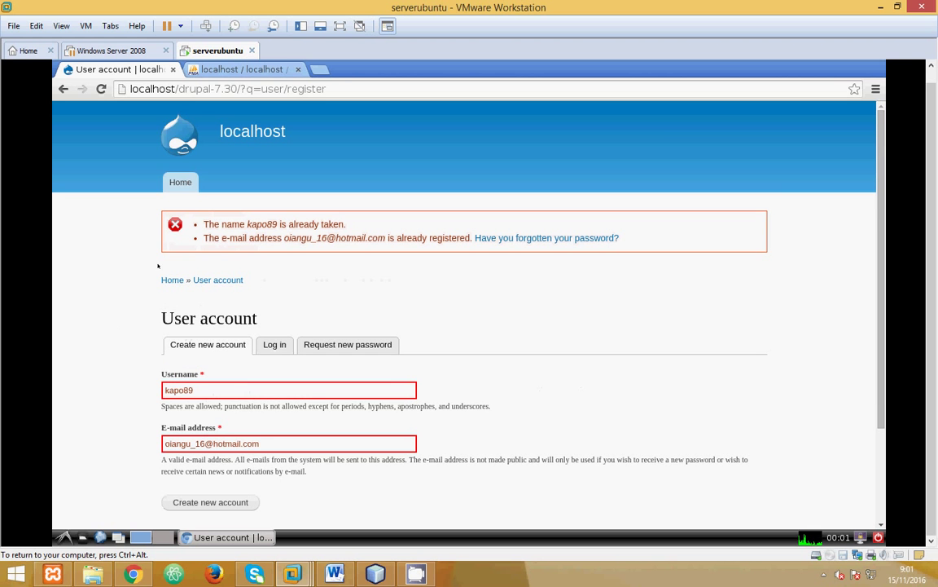
Step: Correct the already-taken username and e-mail address, then resubmit the registration
left_click(224, 389)
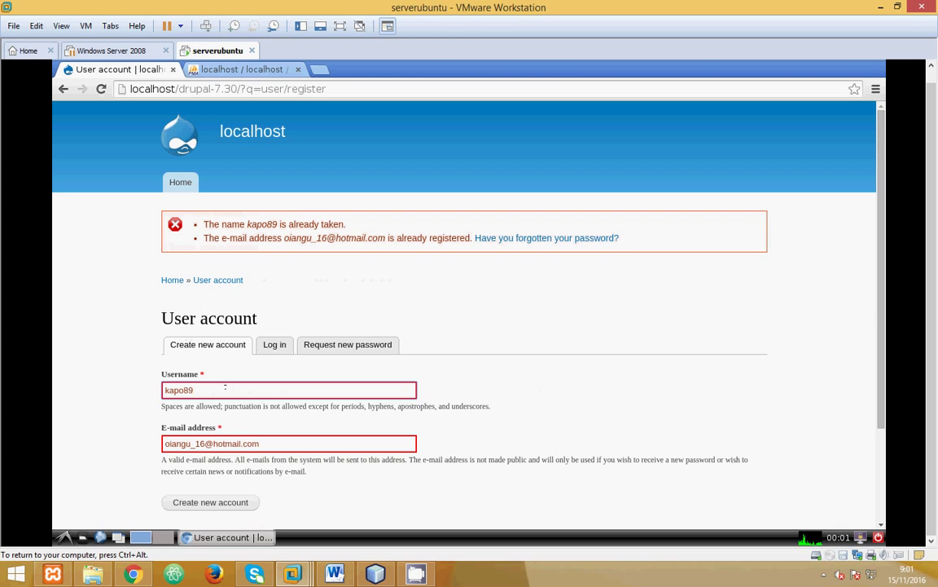
left_click(200, 443)
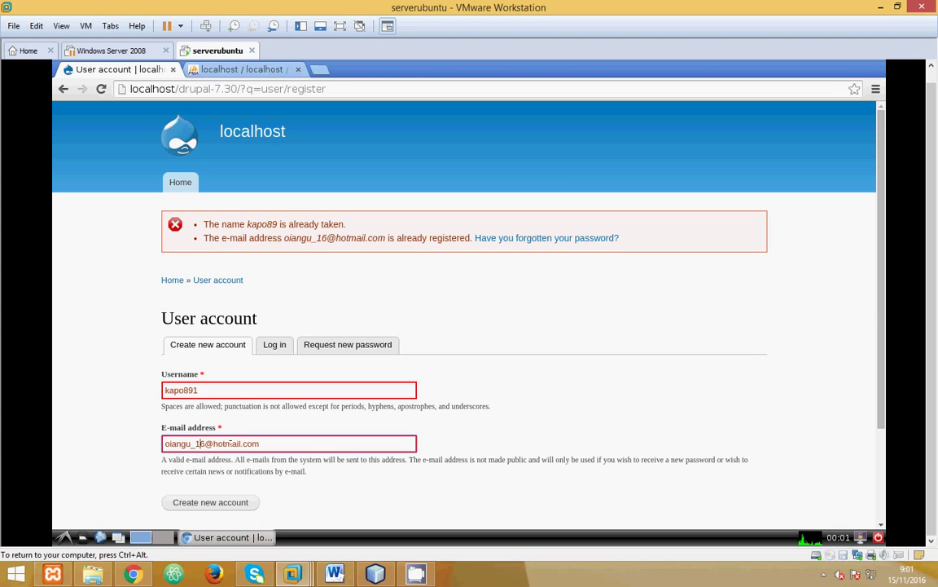
key("BackSpace")
key("BackSpace")
key("Delete")
left_click(210, 501)
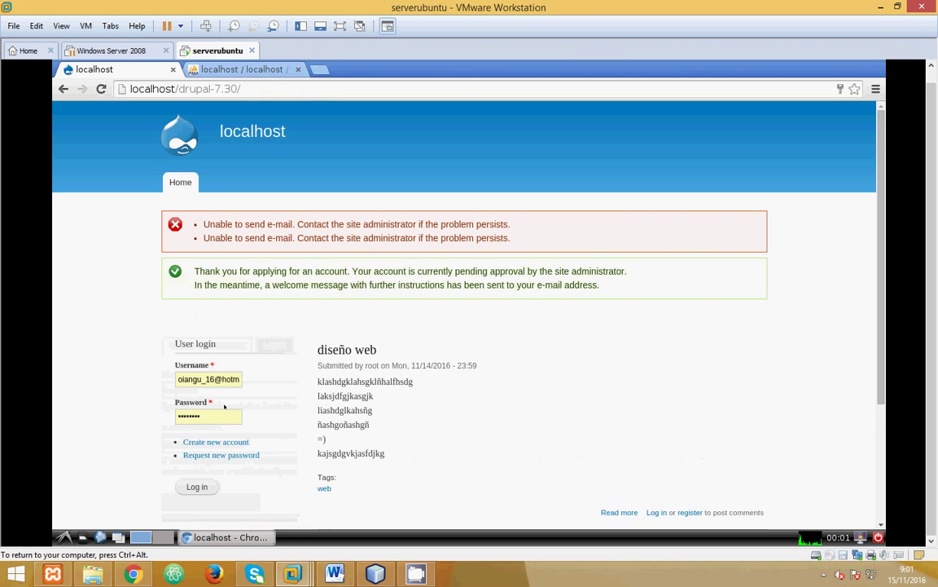
Step: Replace the login username with 'root', enter root's password and log in
left_click_drag(238, 379, 152, 378)
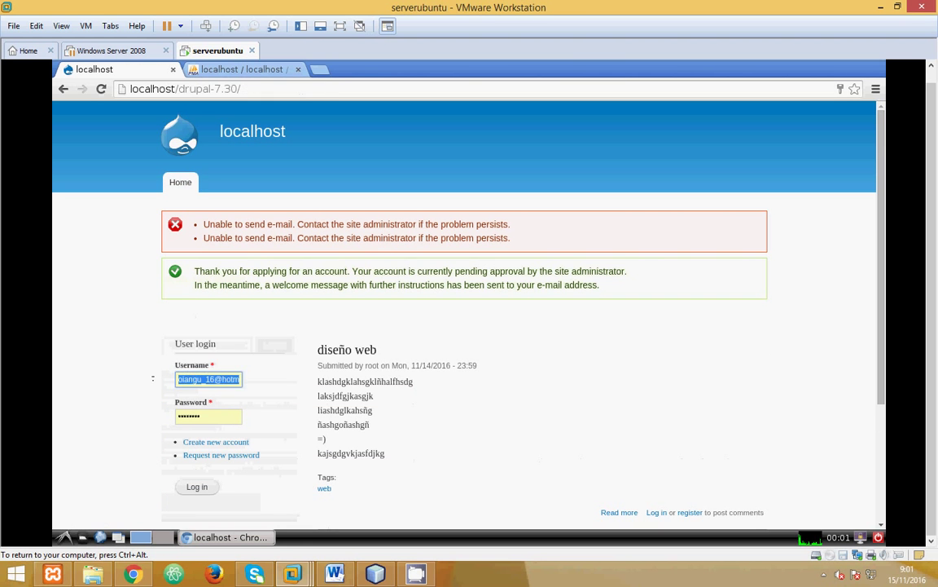
key("BackSpace")
key("Delete")
key("Delete")
key("Delete")
key("Delete")
key("Delete")
key("Delete")
key("Delete")
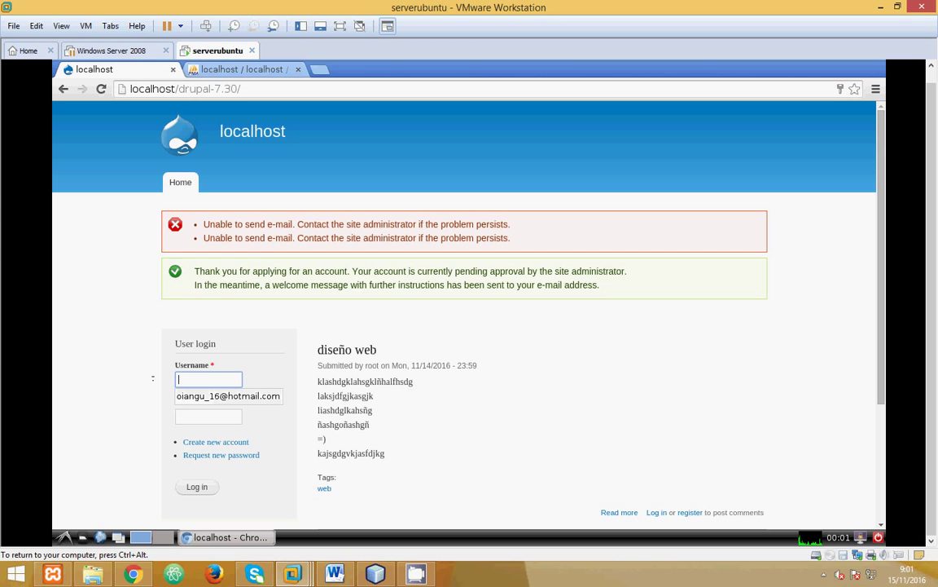
type("root")
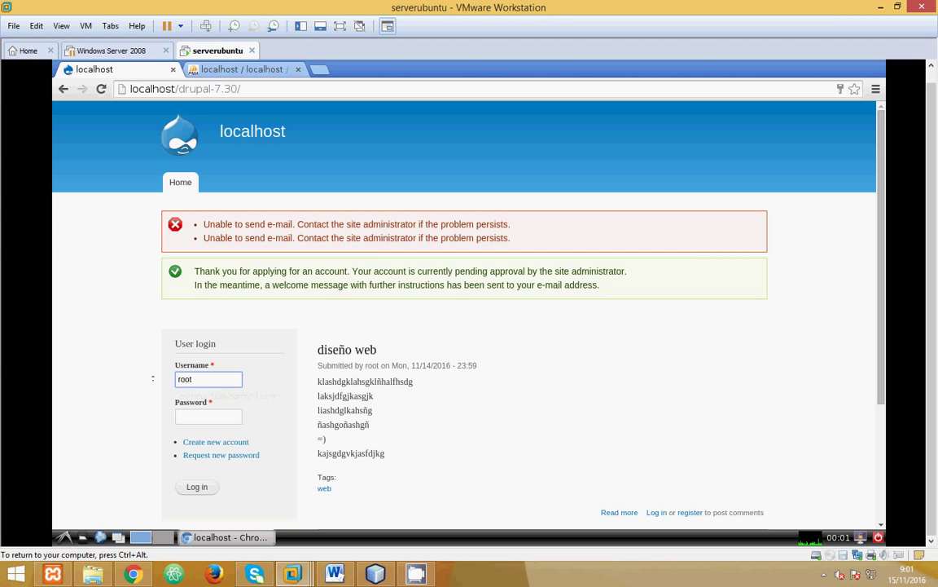
key("Tab")
type("********")
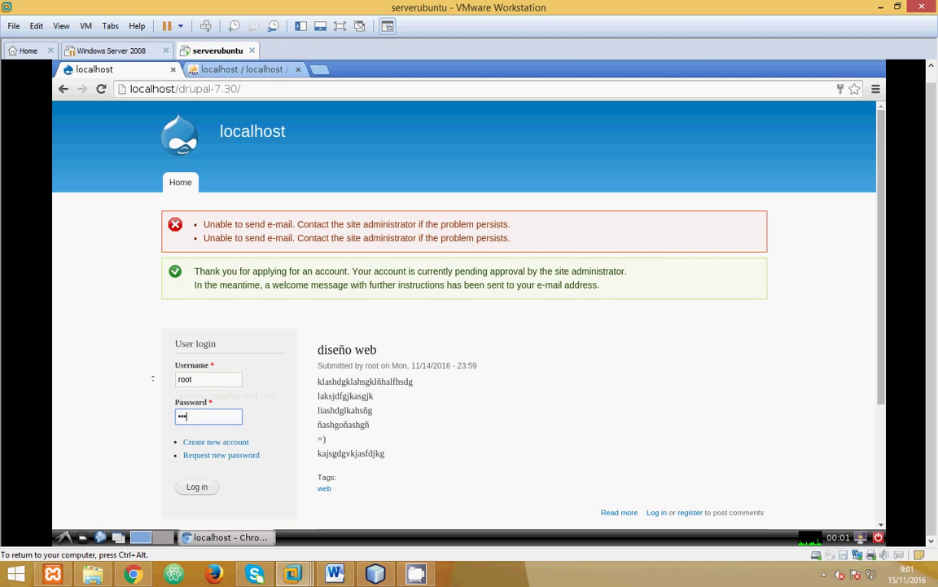
left_click(201, 485)
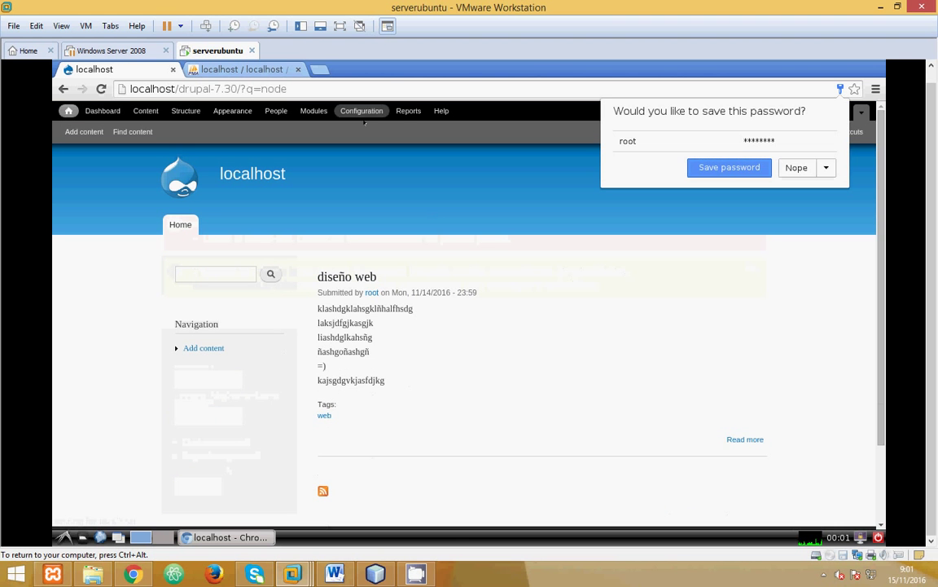
Step: Edit the newly registered blocked user from People and set a new password
left_click(277, 112)
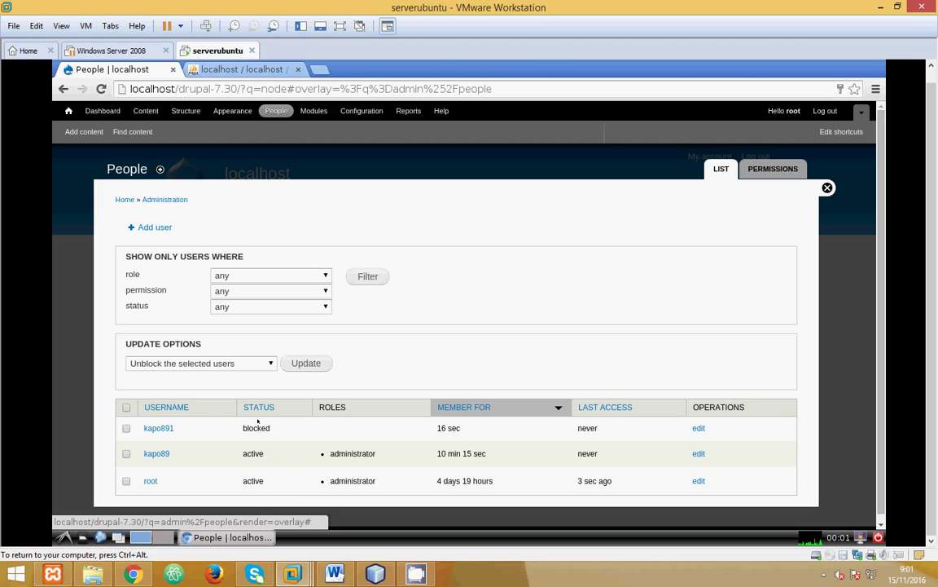
left_click(698, 428)
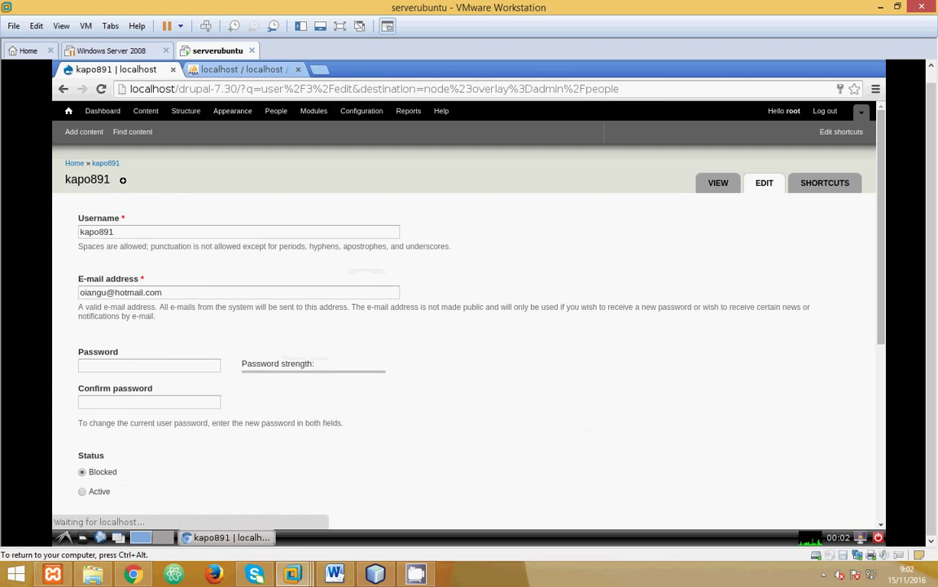
left_click(153, 365)
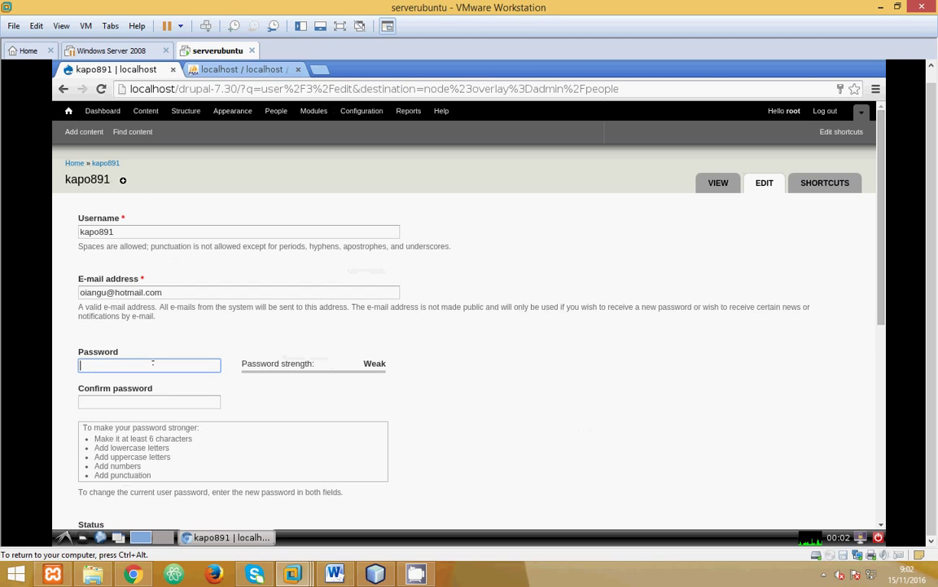
type("12345678")
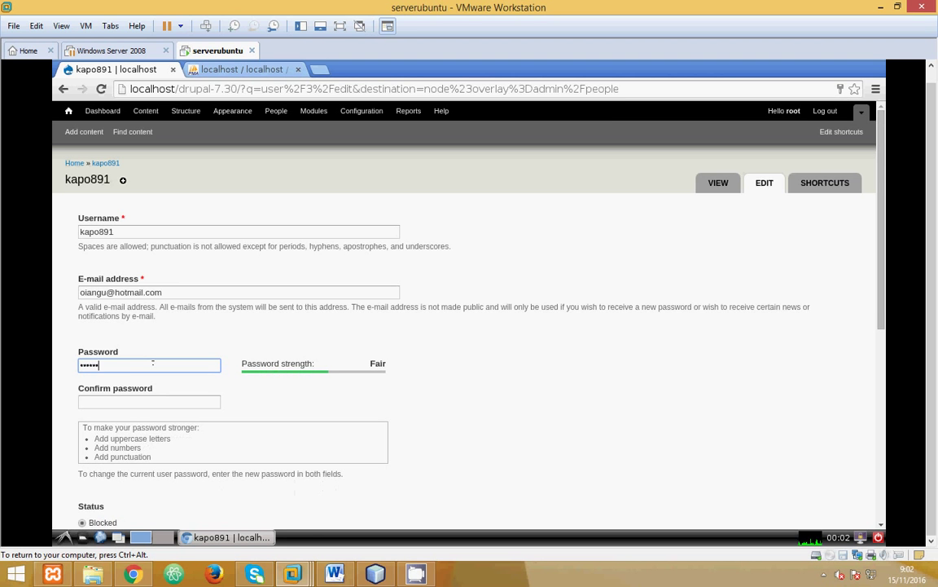
left_click(135, 402)
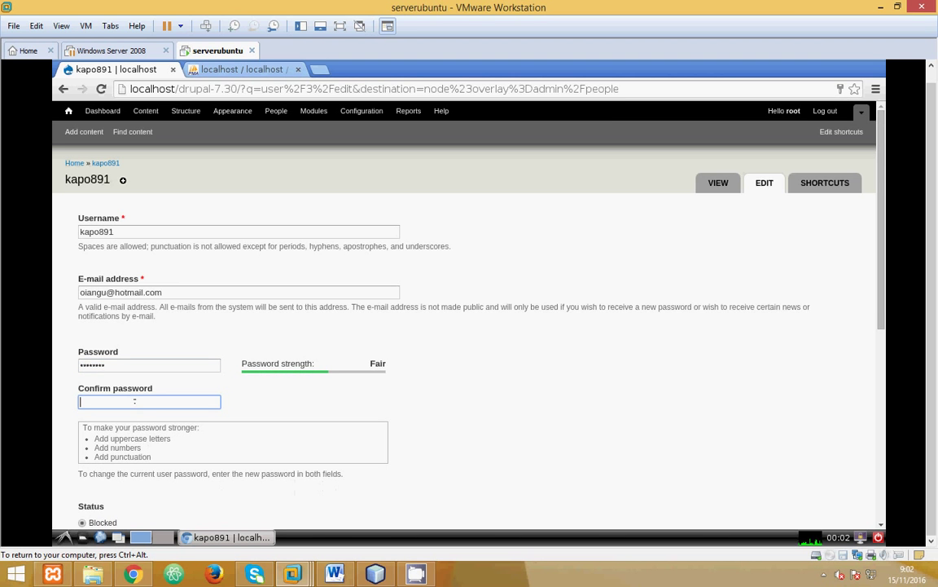
type("12345678")
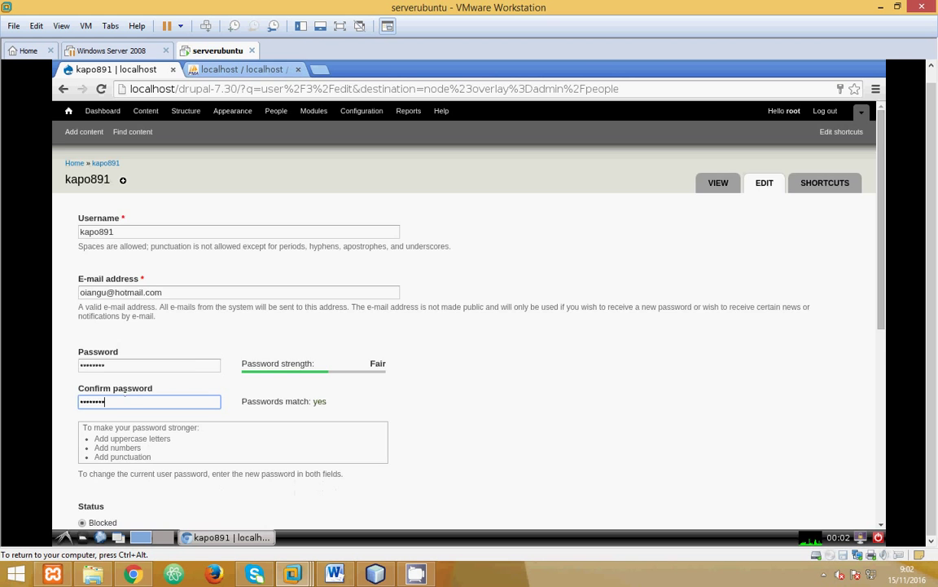
Step: Make the account Active with the administrator role and save it
scroll(134, 402, "down", 2)
left_click(102, 370)
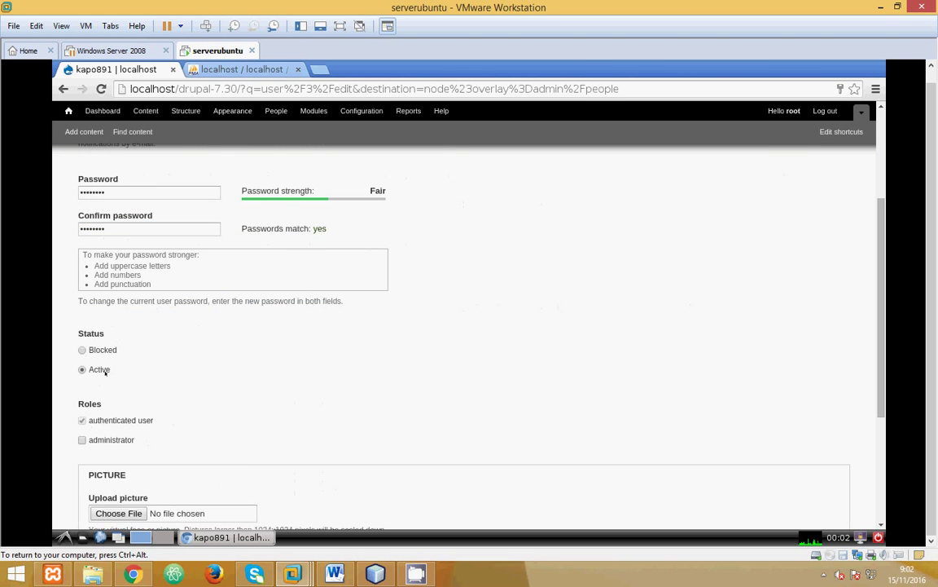
left_click(106, 442)
scroll(173, 444, "down", 2)
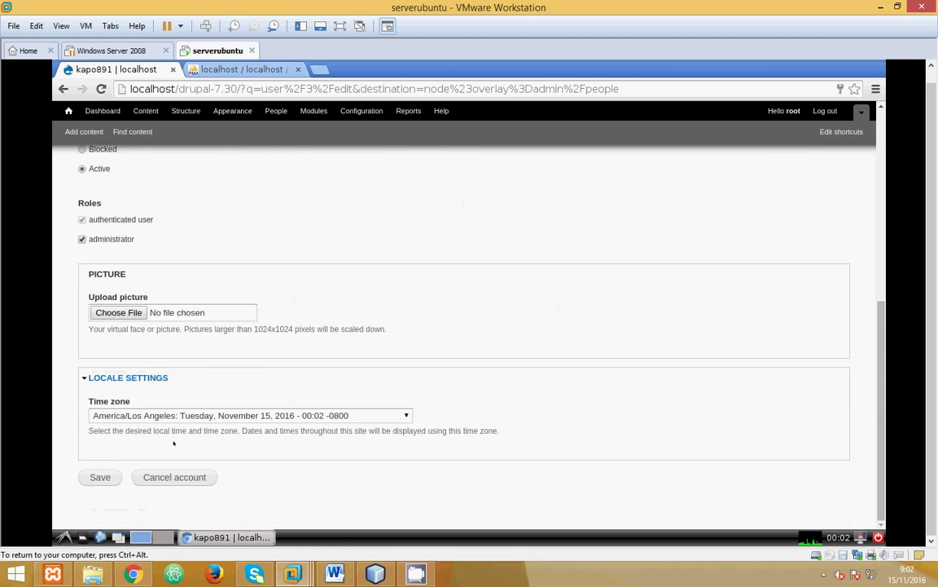
left_click(99, 476)
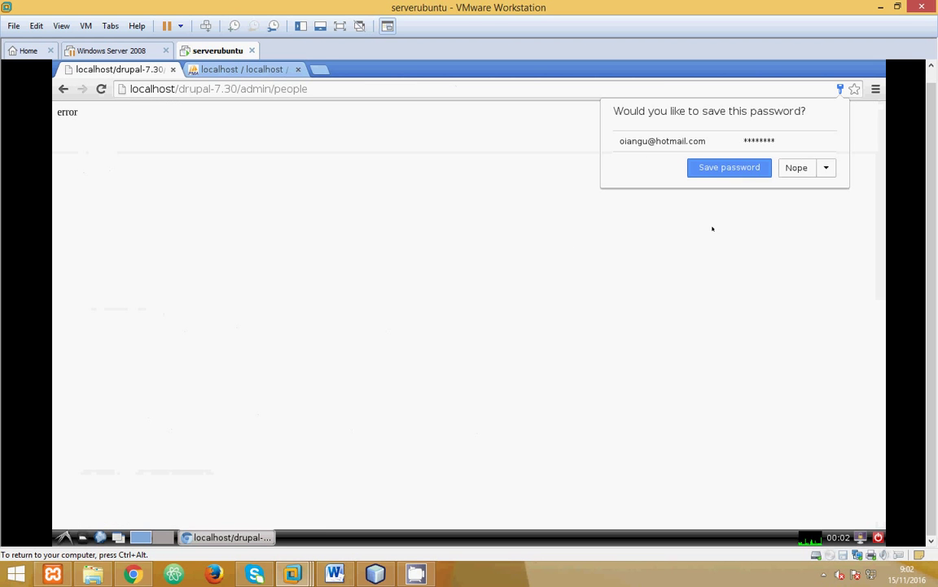
Step: Save the login password in Chrome and load the localhost/drupal-7.30 front page
left_click(735, 169)
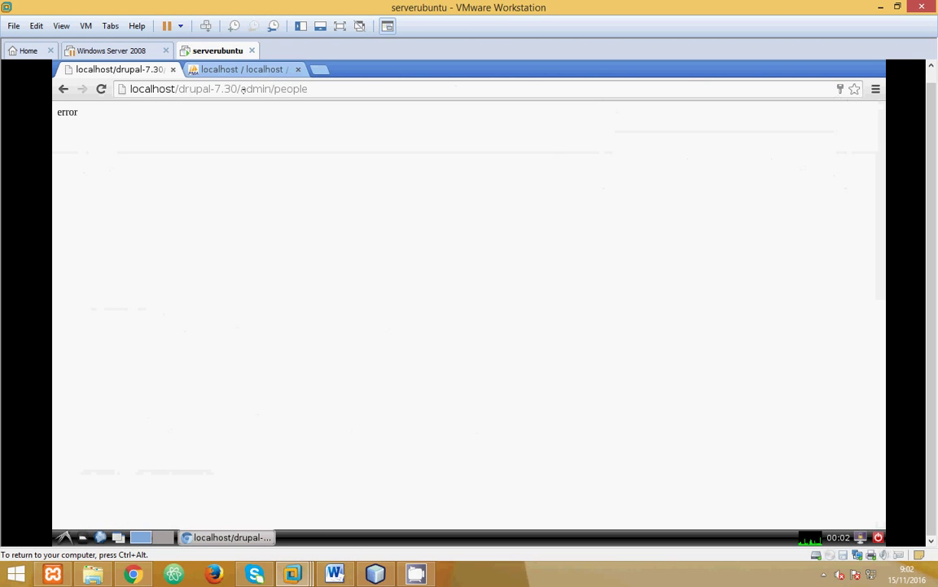
left_click_drag(235, 88, 369, 97)
key("BackSpace")
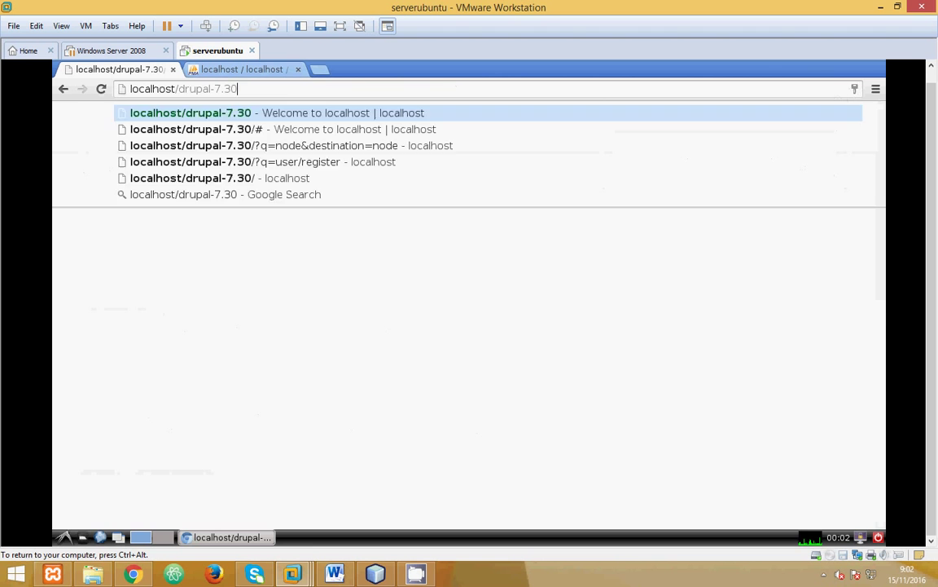
key("Return")
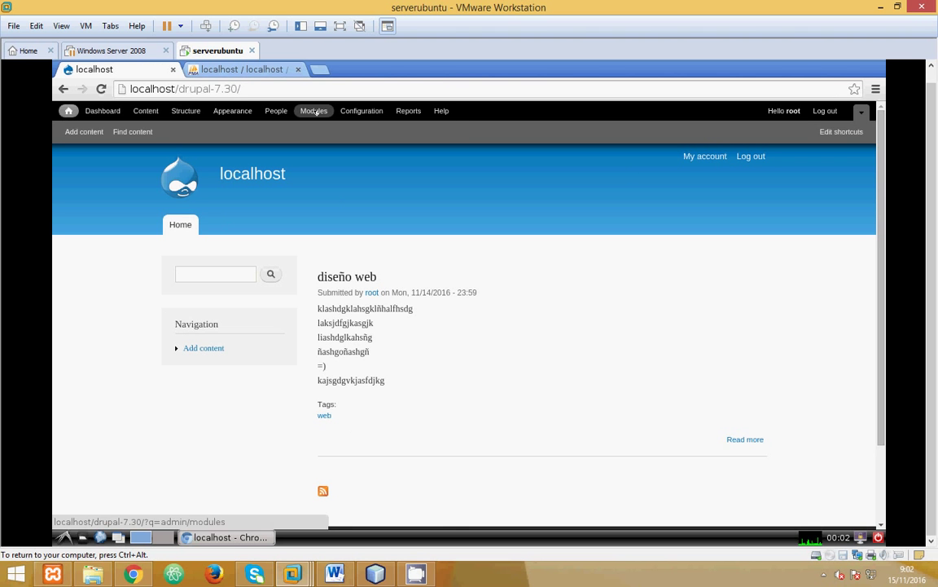
Step: In the People list, tick the kapo891 and kapo89 accounts
left_click(278, 111)
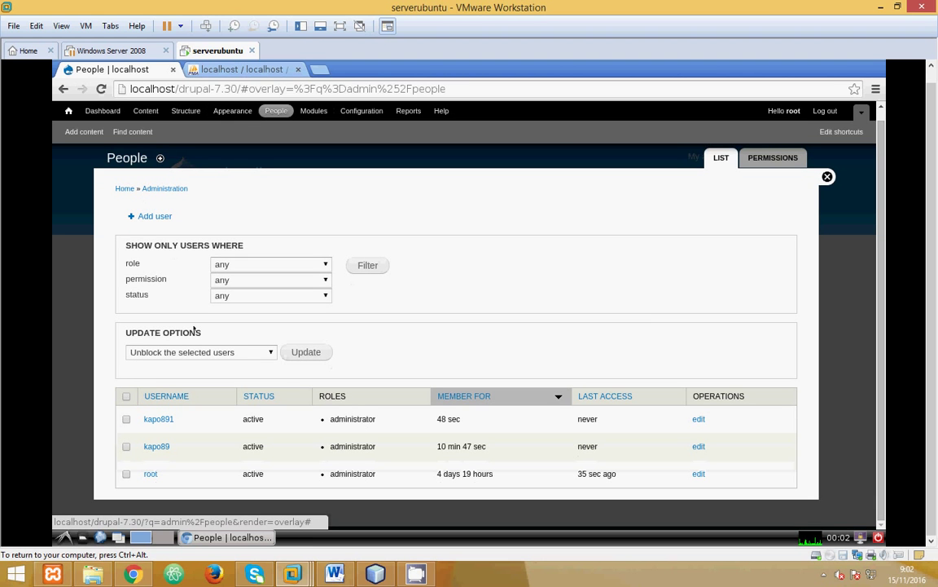
left_click(126, 419)
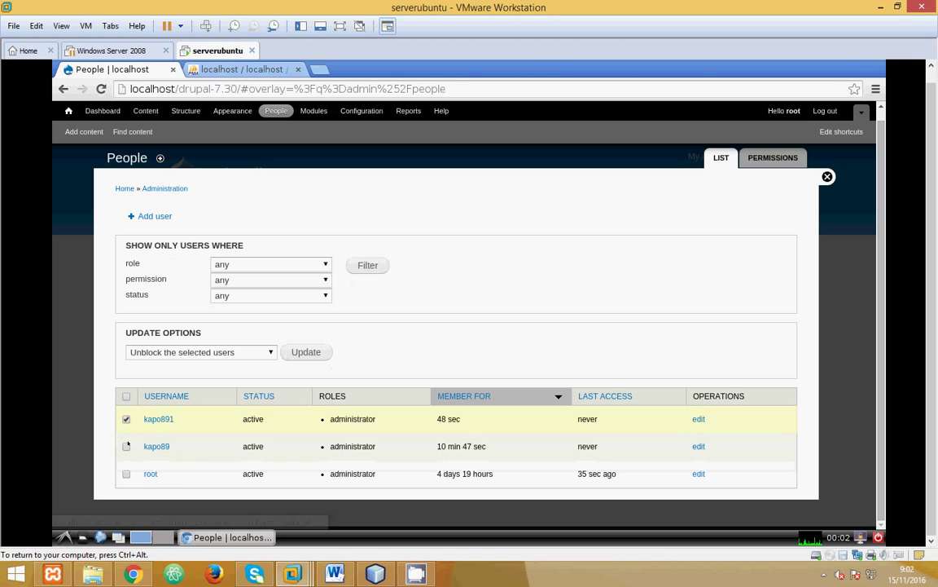
left_click(127, 446)
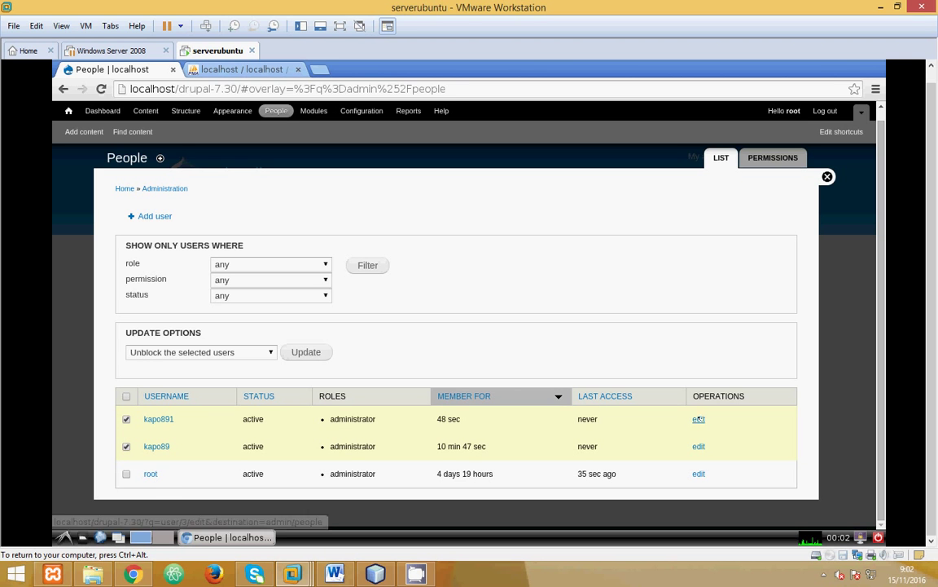
left_click(269, 264)
left_click(320, 287)
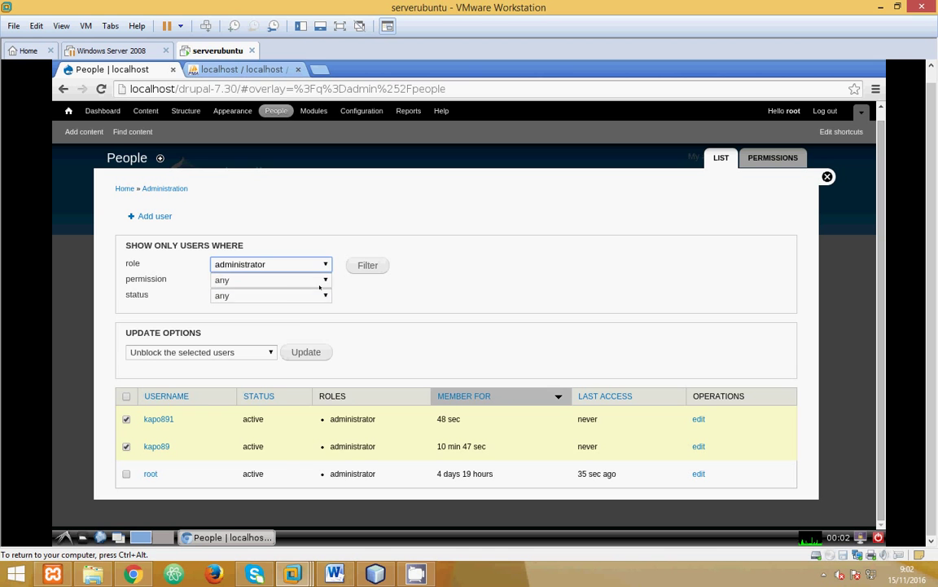
left_click(317, 279)
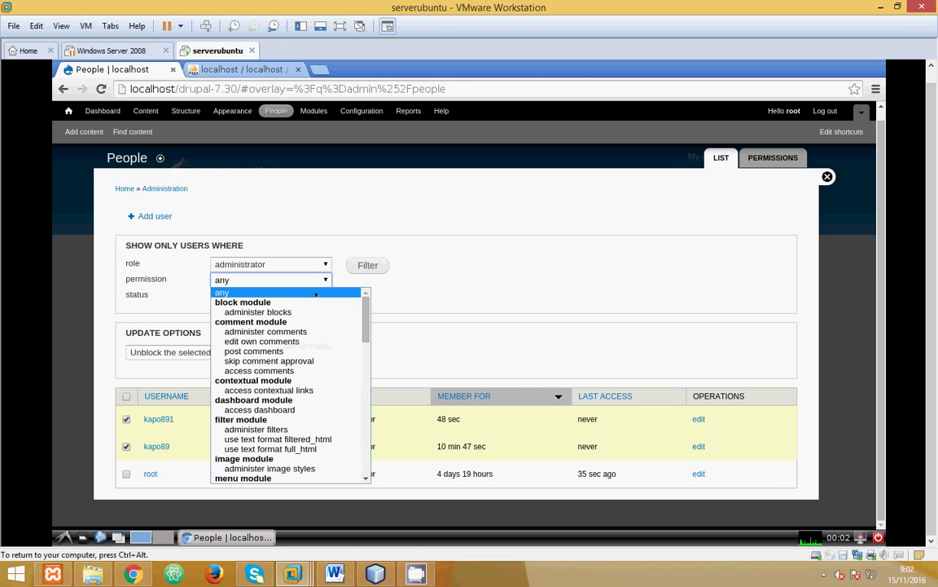
left_click(316, 263)
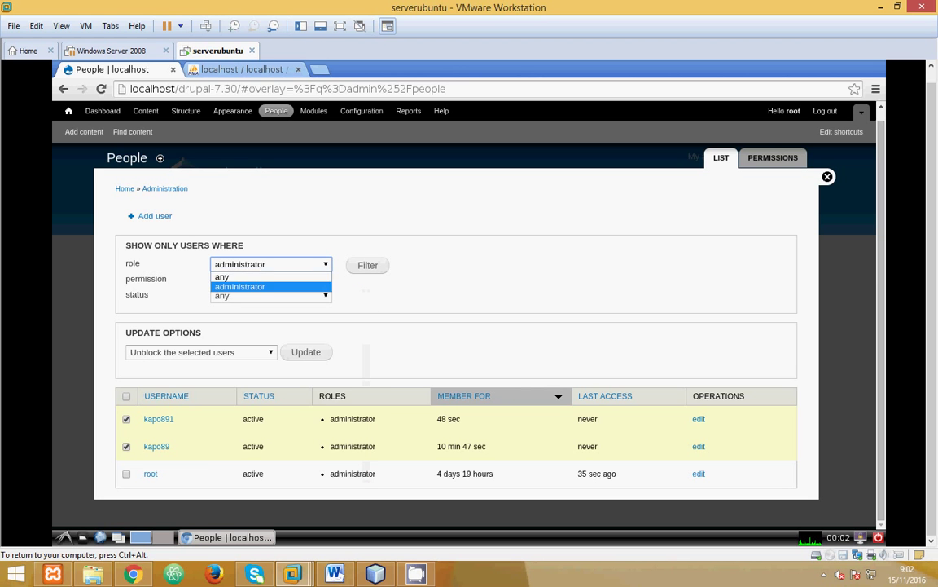
left_click(316, 275)
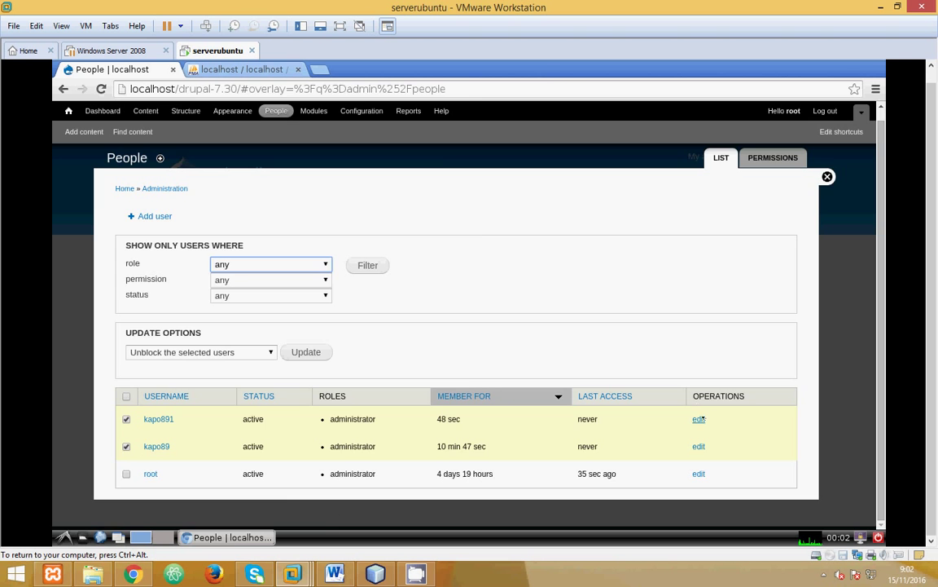
left_click(699, 418)
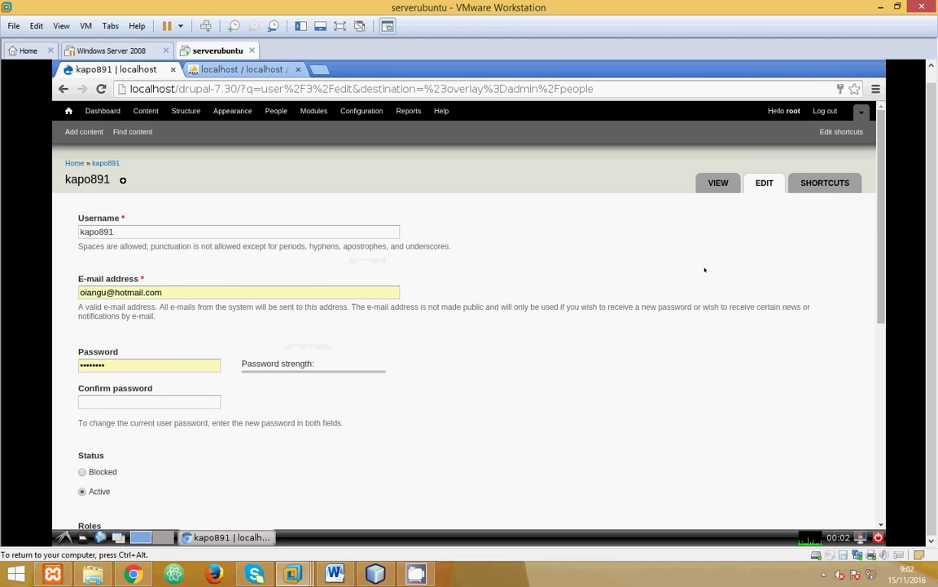
scroll(670, 274, "down", 3)
scroll(669, 274, "down", 6)
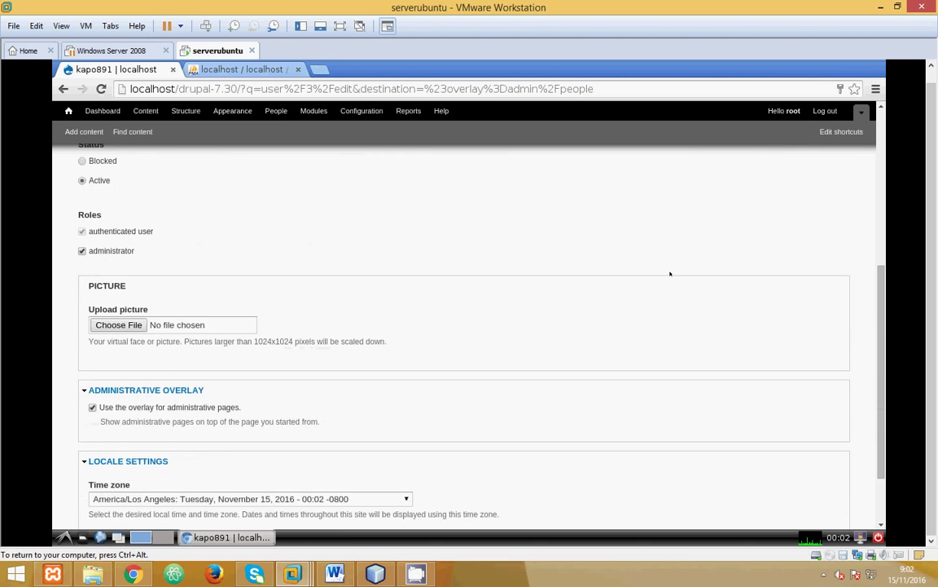
scroll(669, 274, "up", 4)
scroll(652, 281, "down", 4)
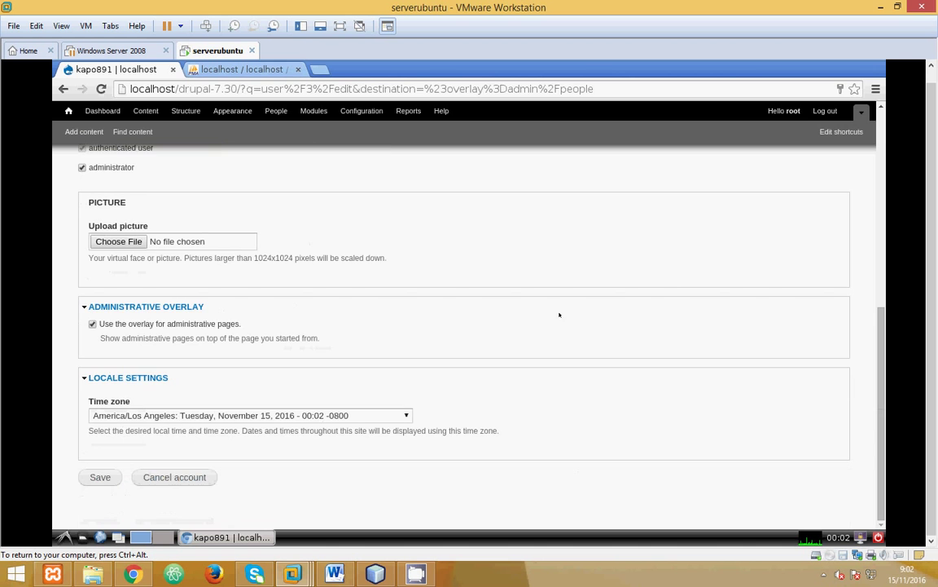
key("Return")
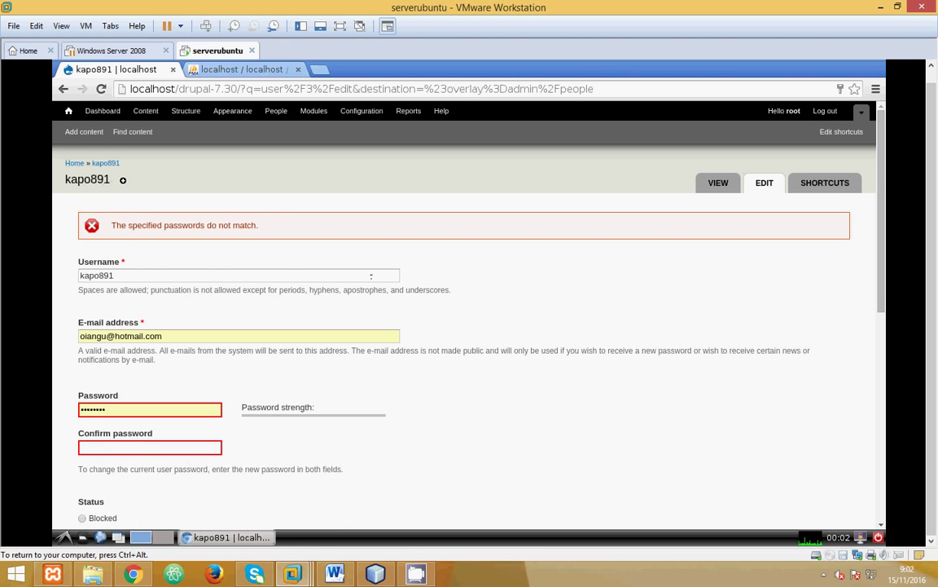
left_click(276, 111)
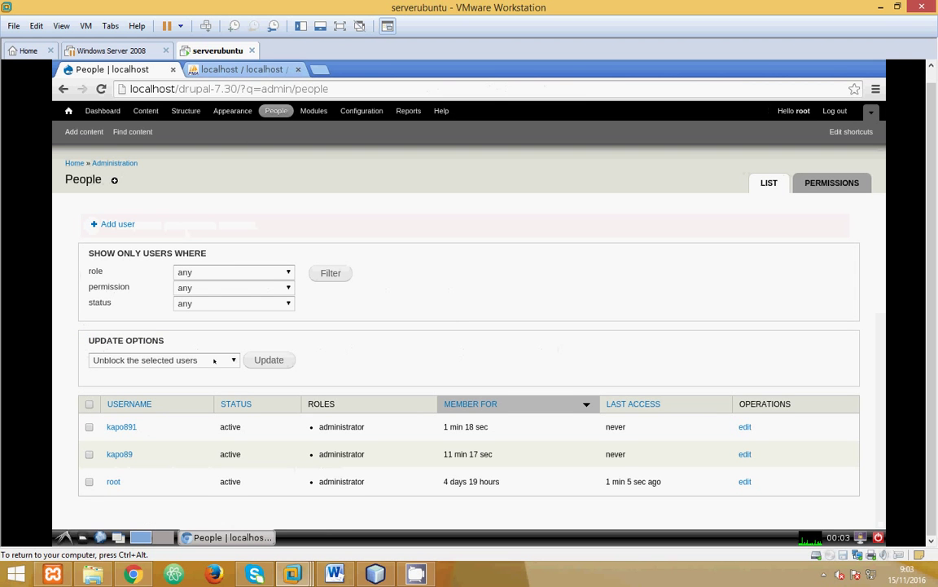
Step: Apply 'Cancel the selected user accounts' to kapo891 and kapo89, keeping their content
left_click(214, 360)
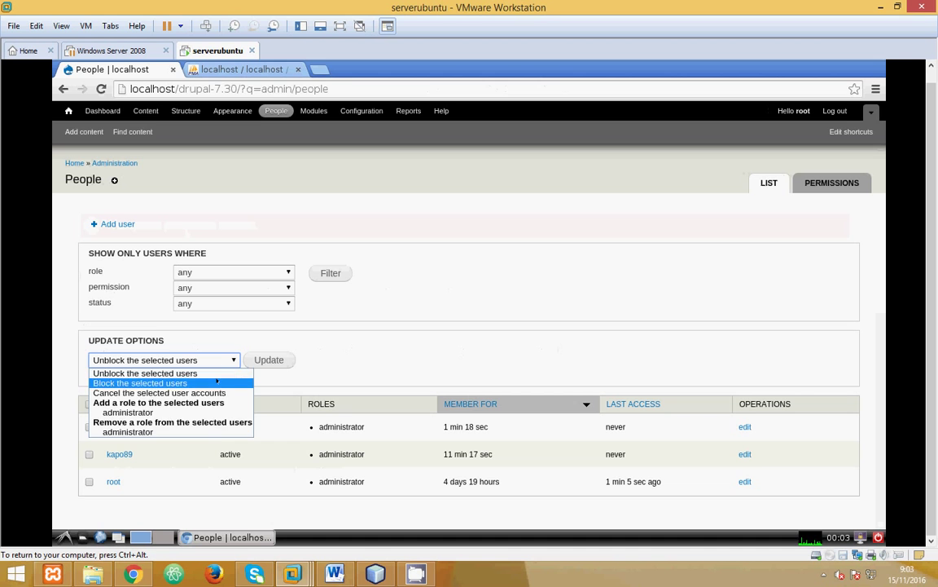
left_click(147, 383)
left_click(89, 426)
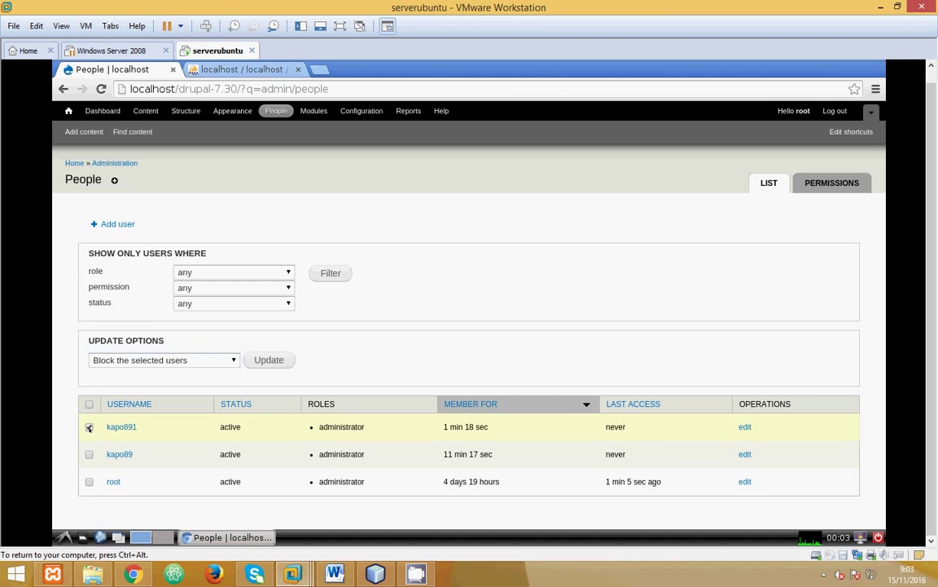
left_click(163, 360)
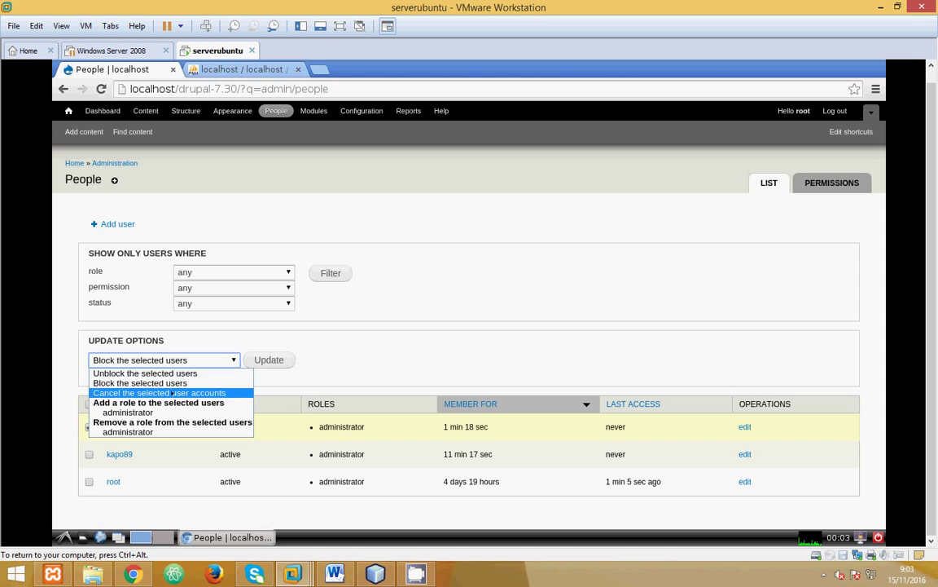
left_click(169, 392)
left_click(90, 453)
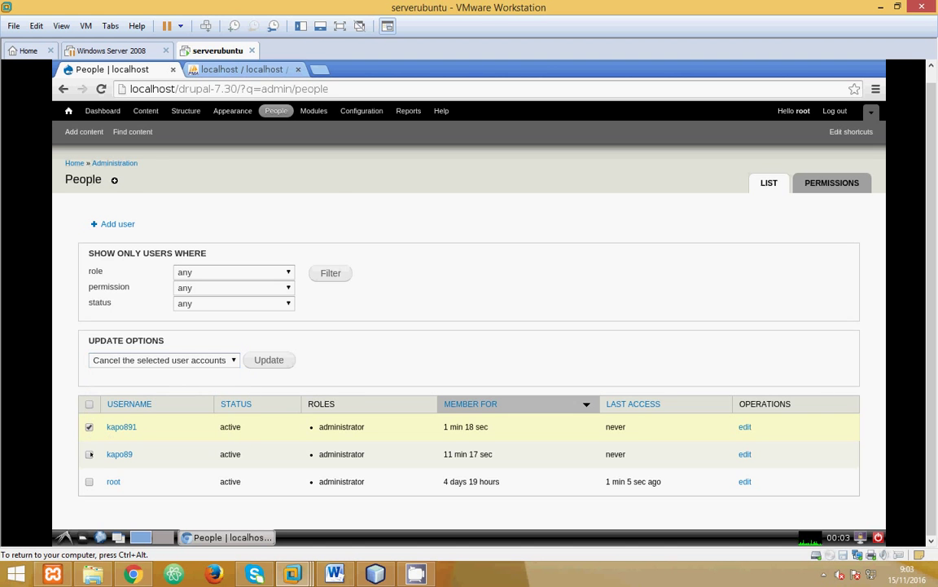
left_click(269, 359)
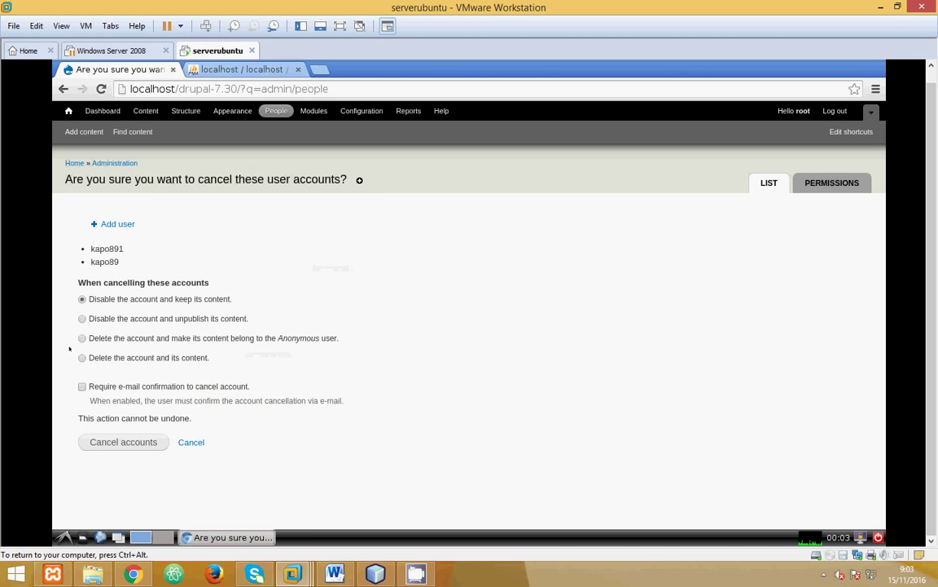
left_click(124, 440)
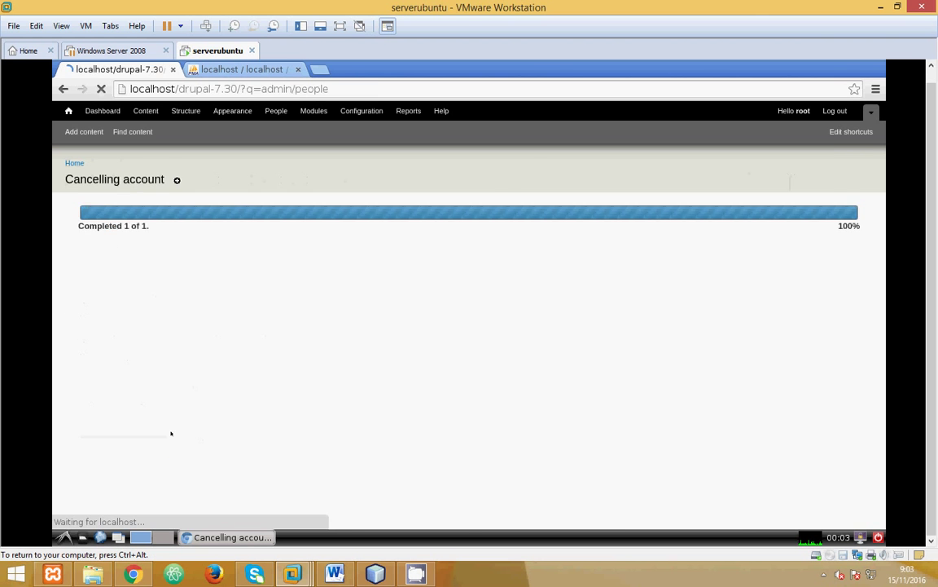
scroll(261, 366, "down", 2)
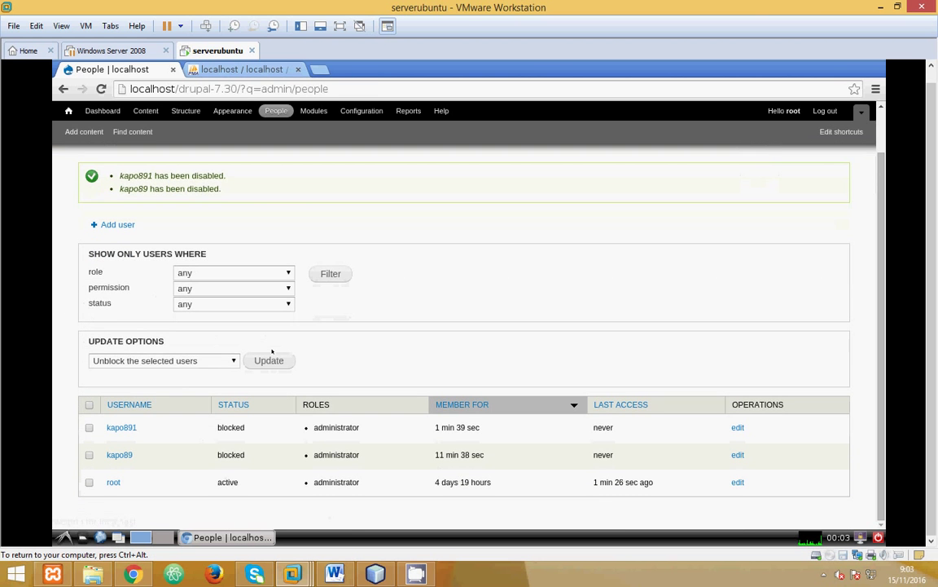
Step: Log root out of the site from the admin toolbar
left_click(825, 111)
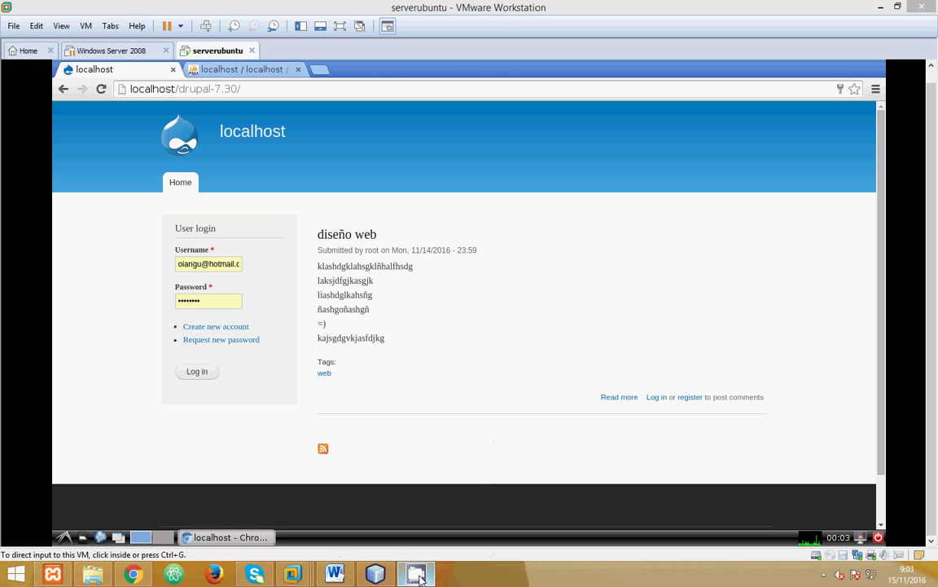
left_click(824, 574)
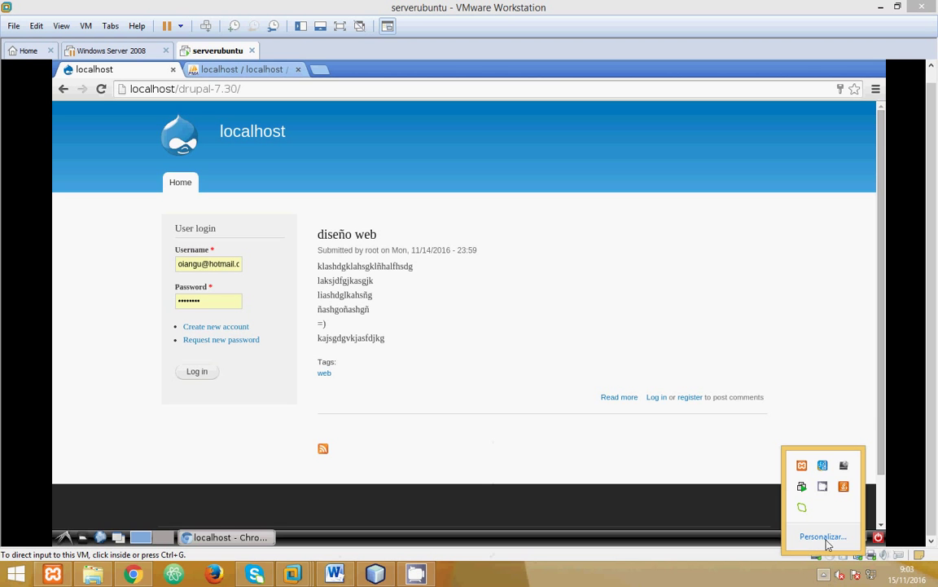